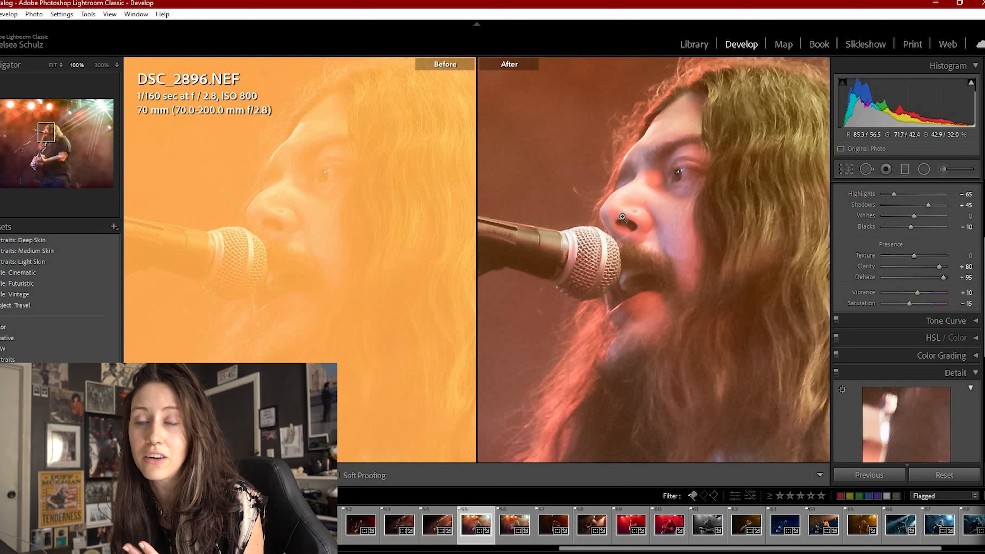
Leave the before/after comparison and reset all develop edits on the concert photo DSC_2896.NEF
left_click(607, 257)
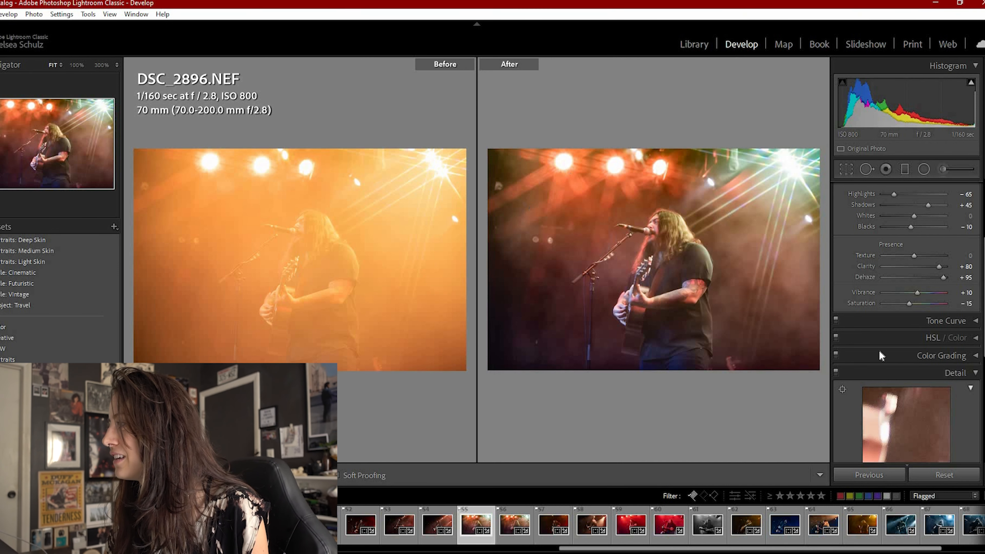
key("y")
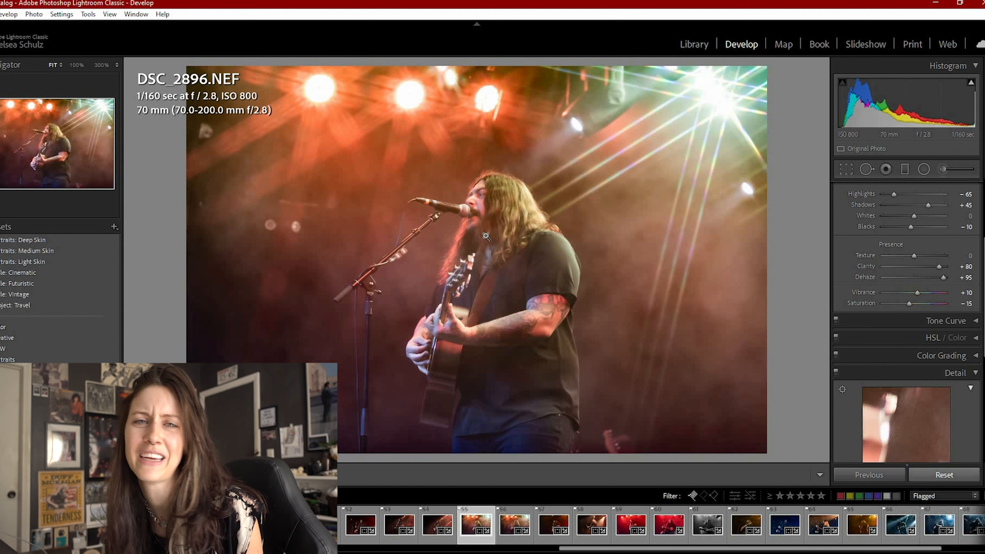
key("ctrl+shift+r")
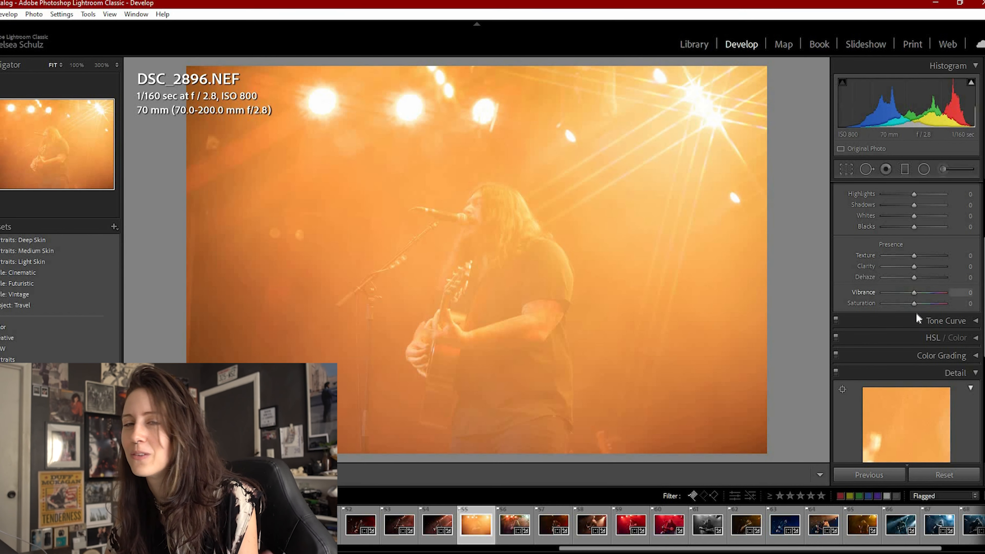
Sample a custom white balance giving Temp 2050 and Tint -19, and set Contrast to +35
scroll(915, 313, "up", 4)
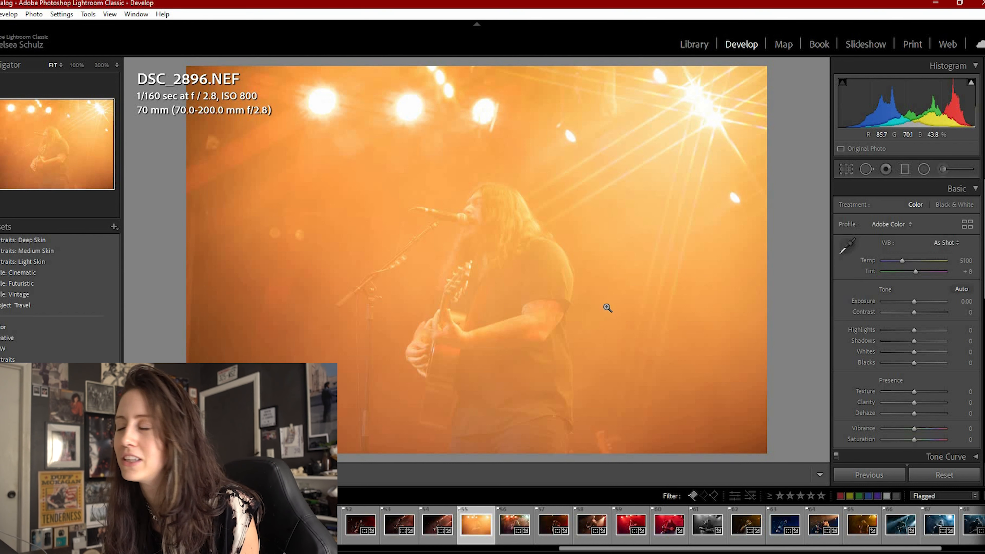
left_click(847, 248)
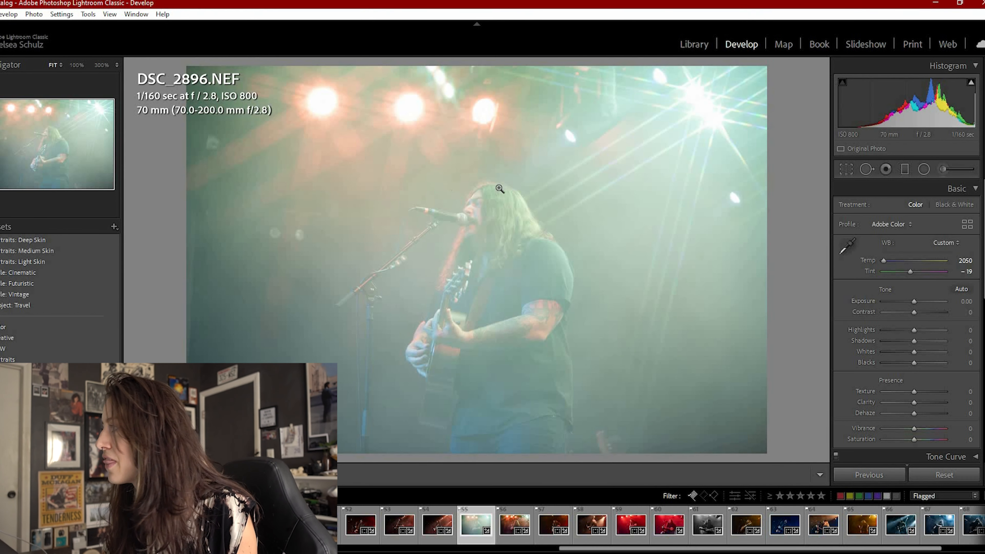
left_click(971, 312)
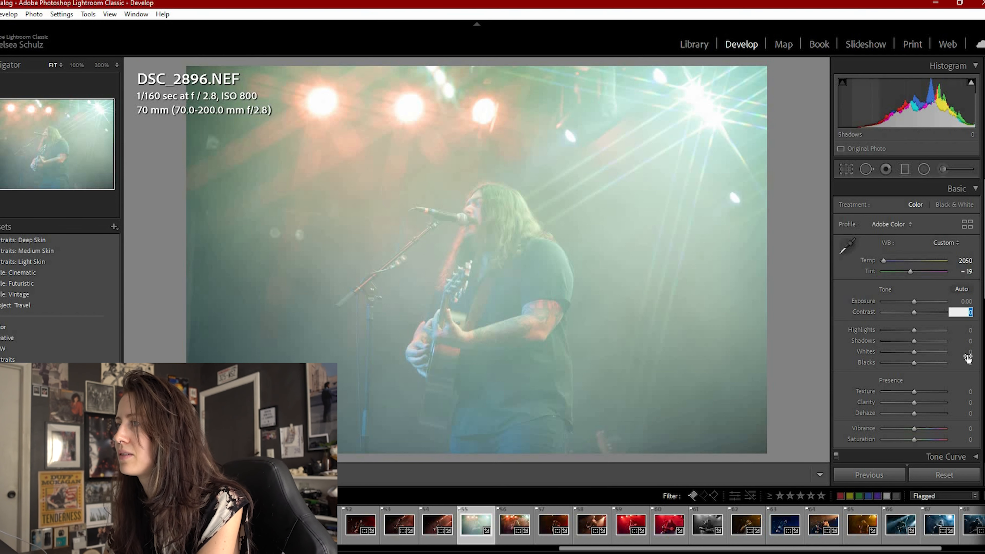
type("15")
key("Return")
left_click(966, 313)
type("35")
key("Return")
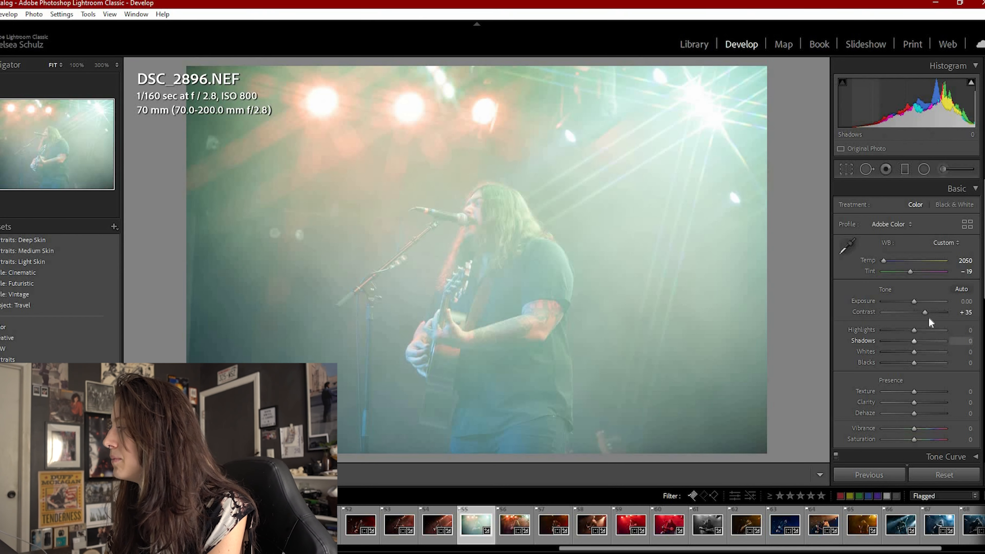
Set Highlights to -15 and Blacks to -10
left_click(970, 330)
type("-15")
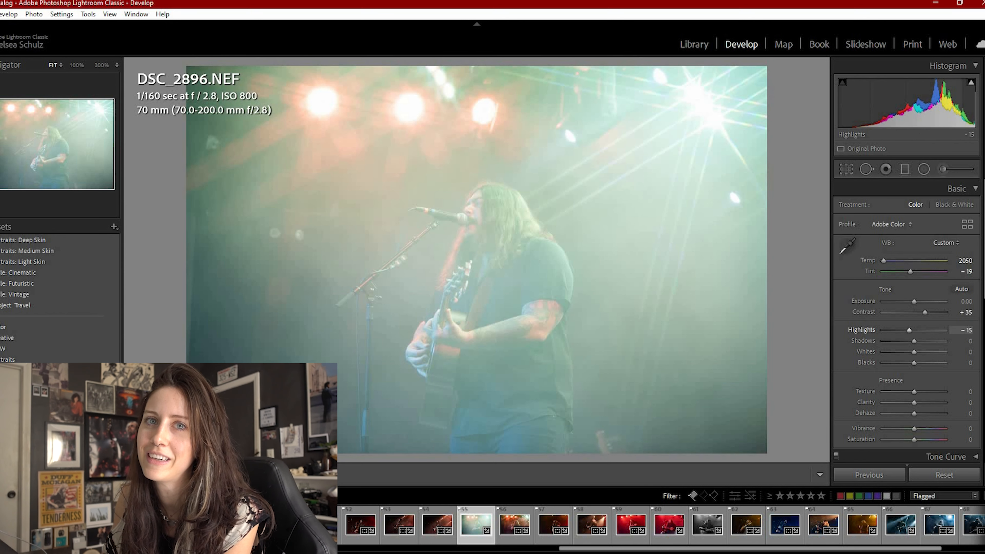
key("Return")
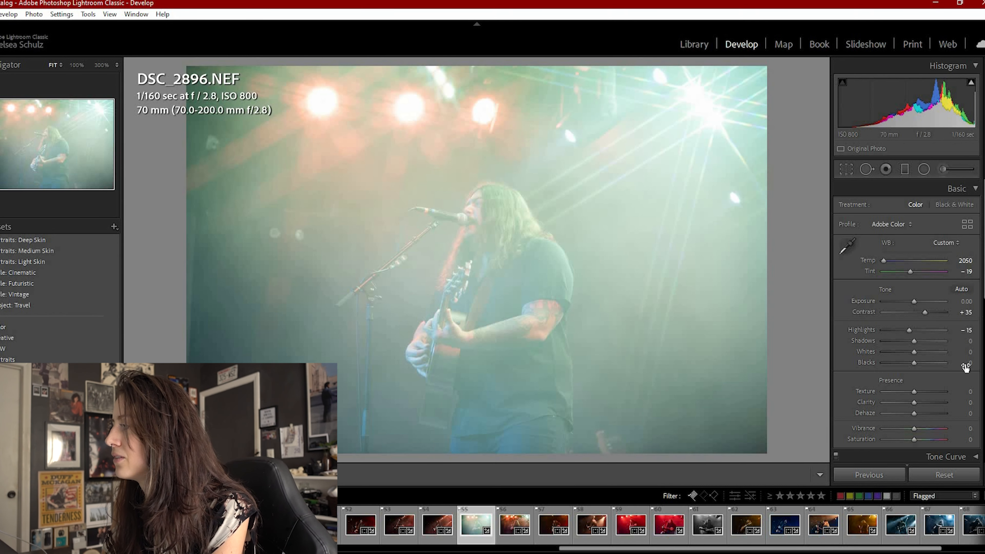
left_click(970, 363)
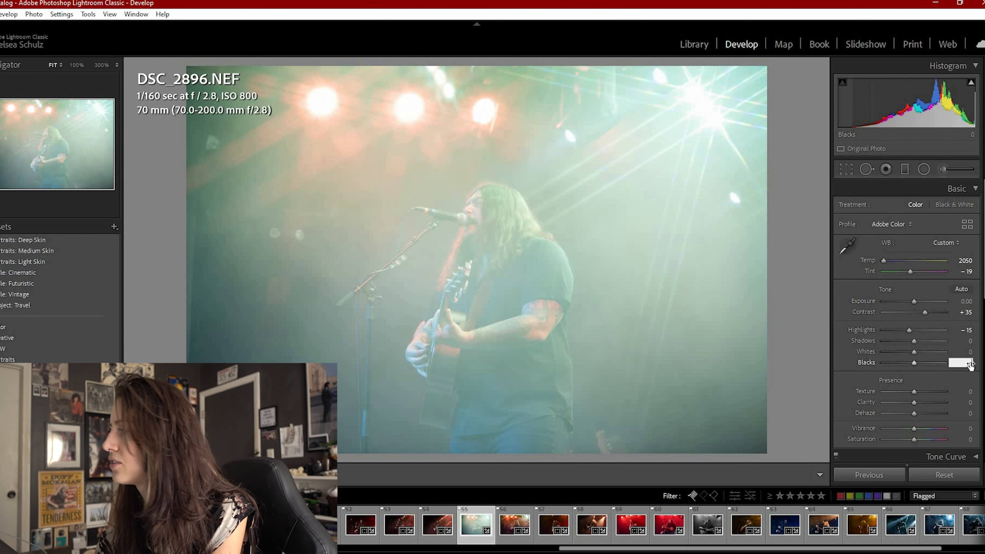
type("-10")
key("Return")
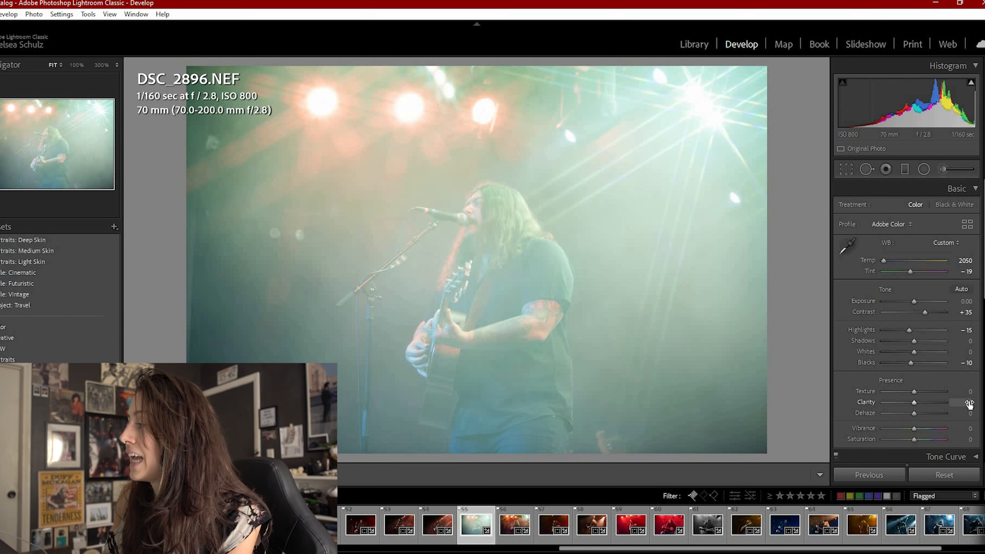
Set both Clarity and Dehaze to +50 to cut through the stage haze
left_click(961, 402)
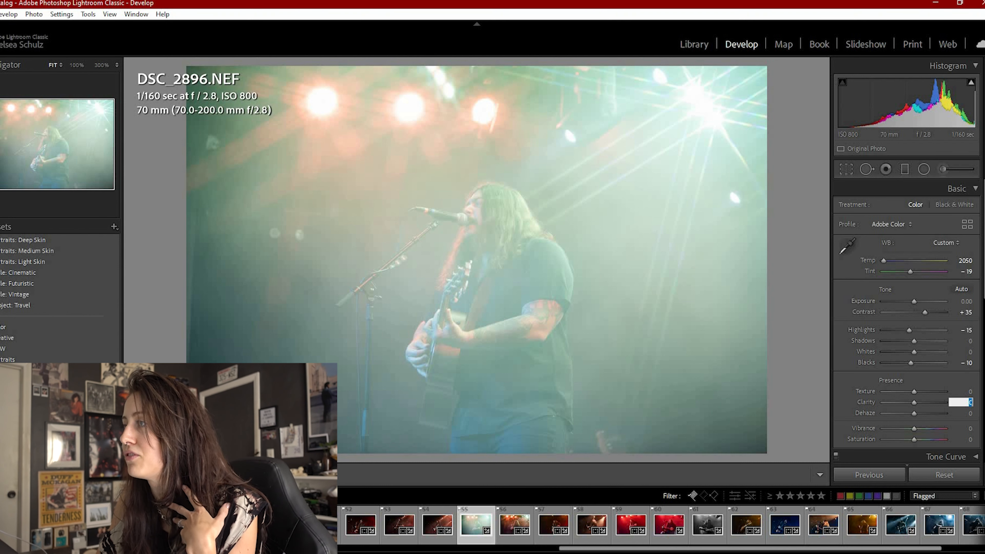
type("50")
key("Return")
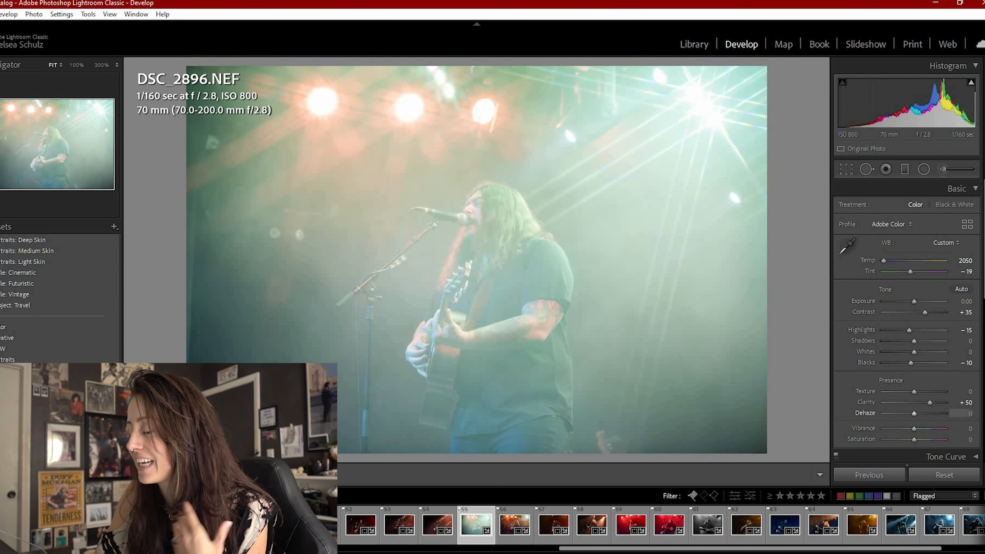
left_click(966, 413)
type("50")
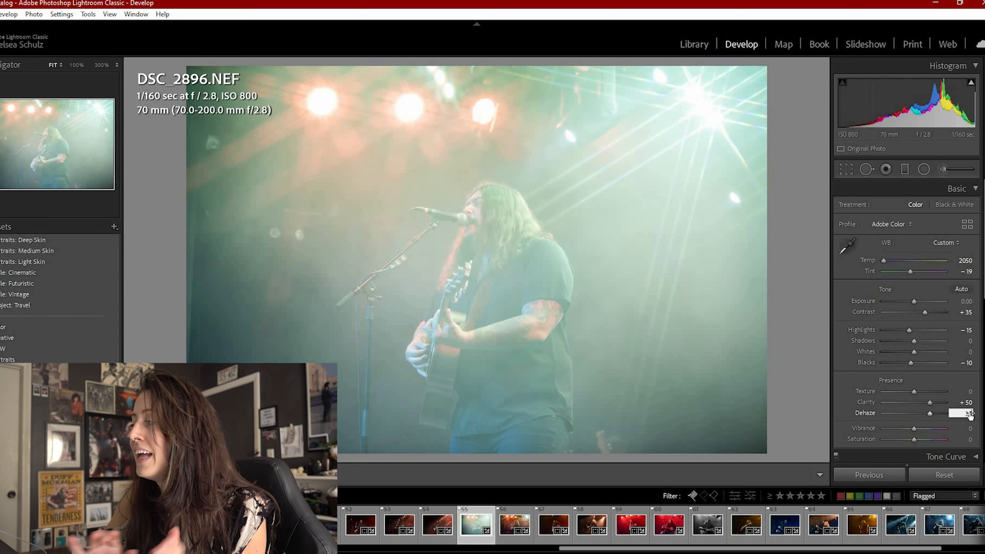
key("Return")
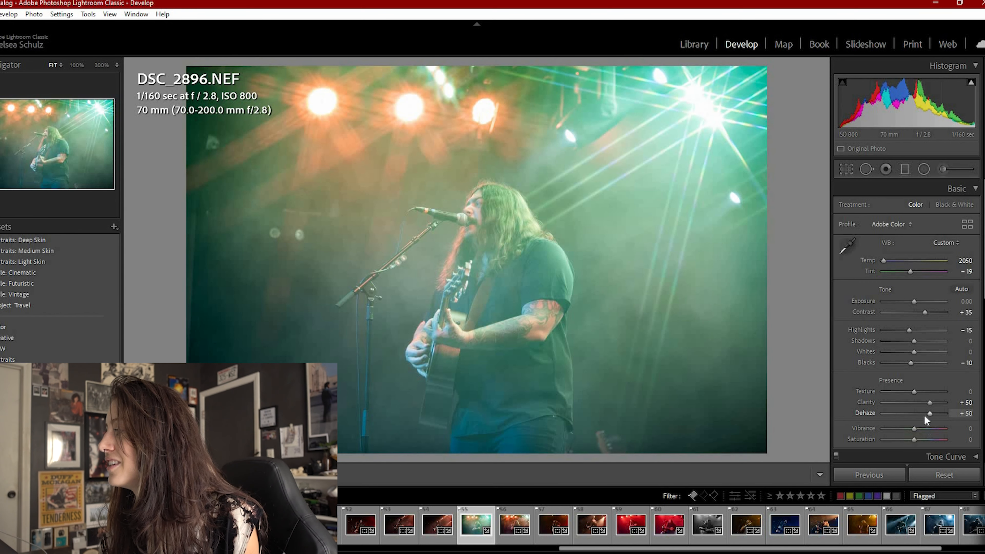
Try Dehaze at its maximum of +100, and restore it to +50
left_click_drag(909, 411, 954, 418)
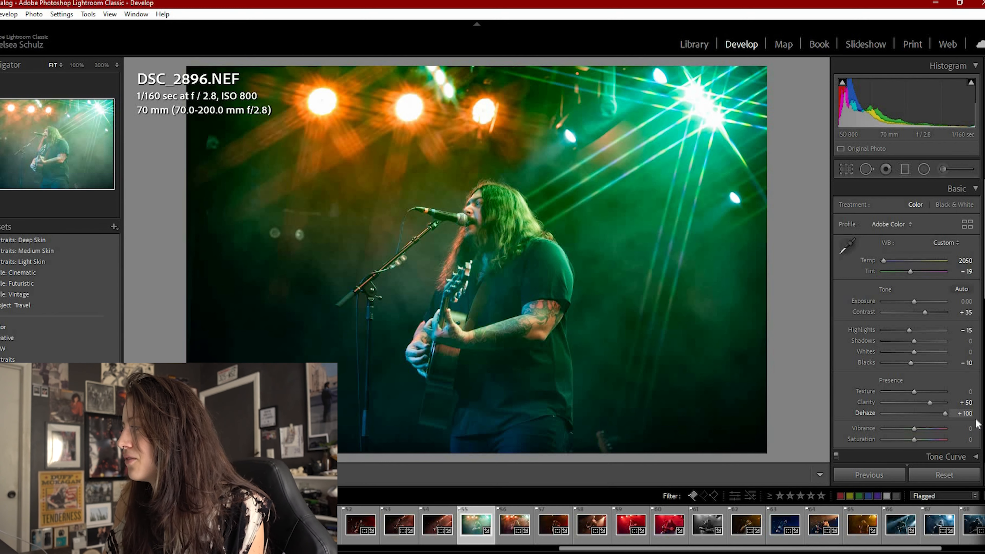
left_click(968, 414)
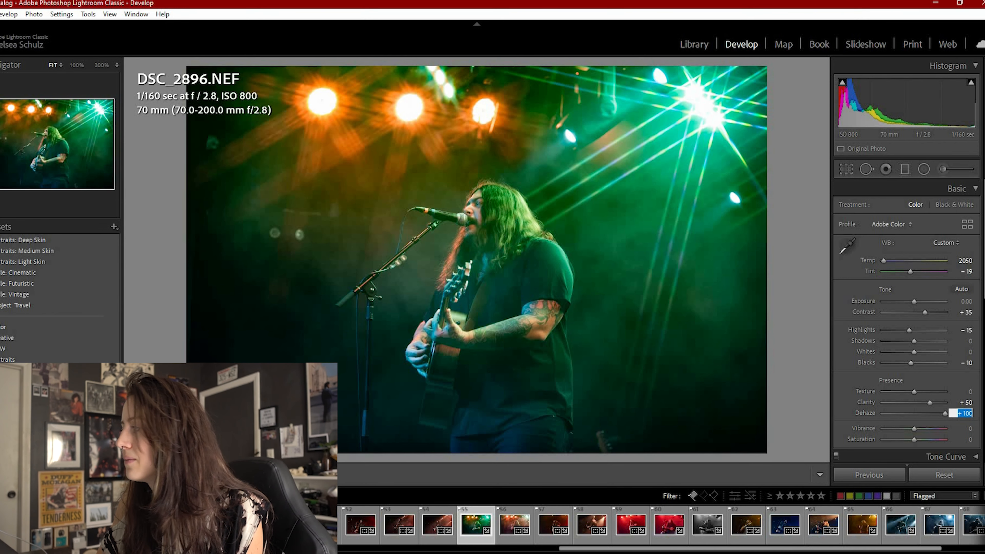
type("50")
key("Tab")
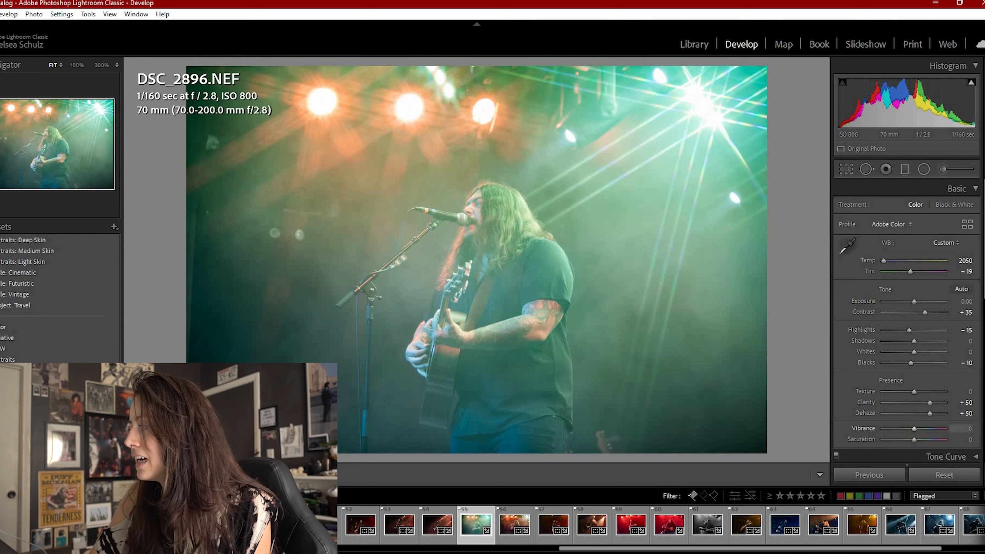
Set Vibrance to +15 and Saturation to +10
type("15")
key("Tab")
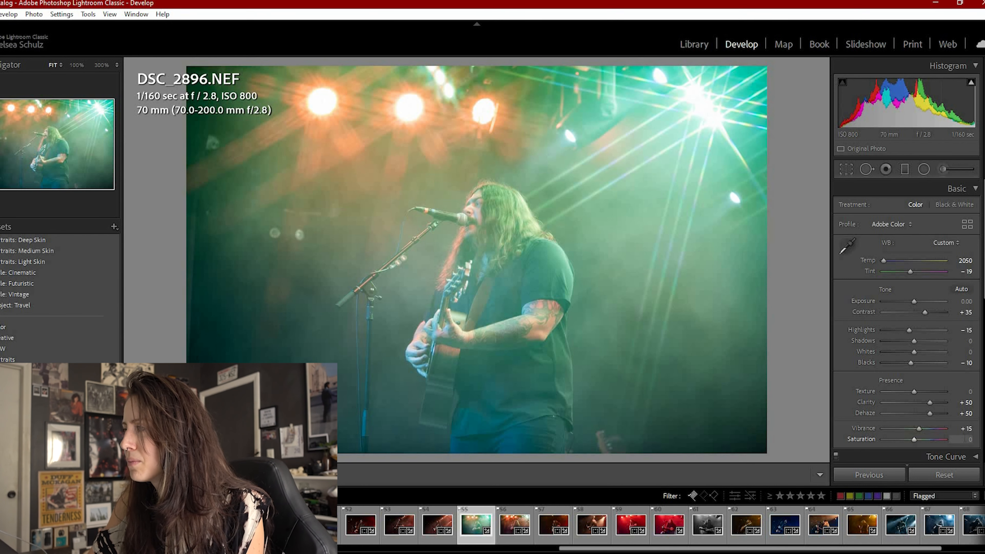
type("10")
key("Return")
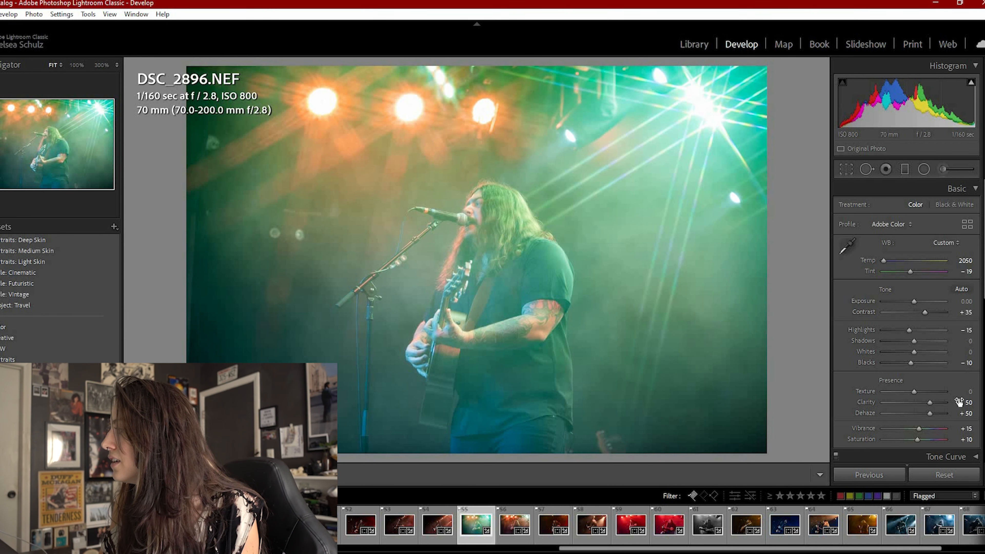
Set Texture to -10
left_click(961, 391)
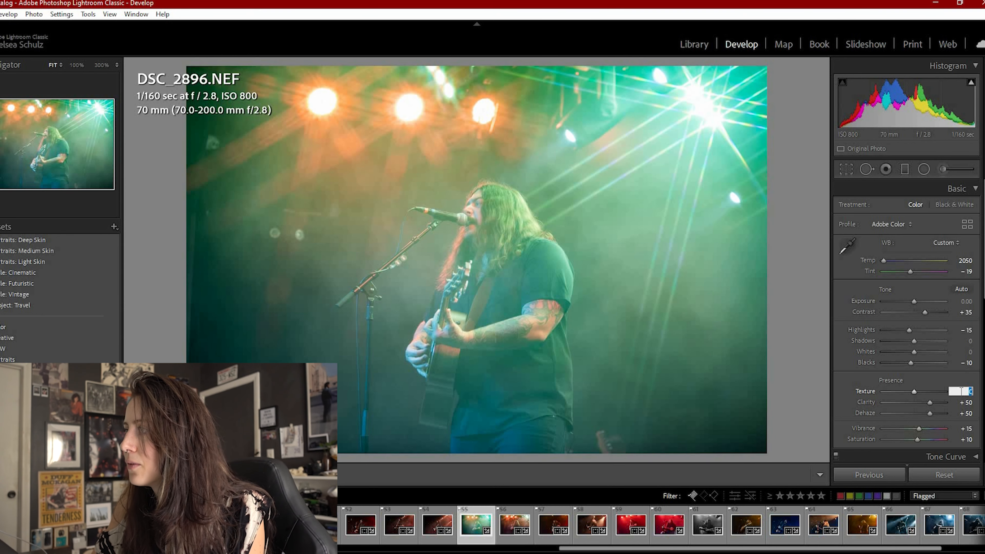
type("-10")
key("Return")
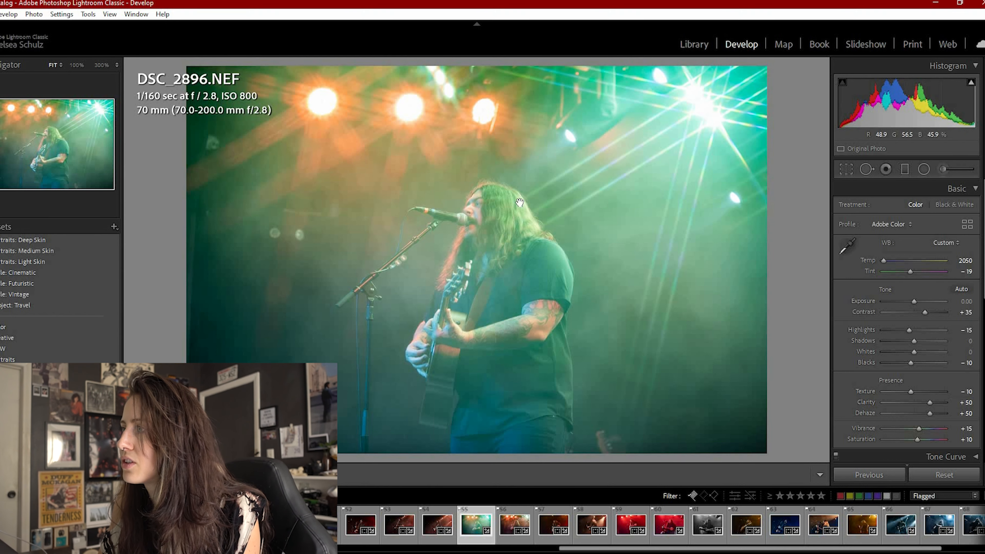
Compare Texture at -100 and +45 on a close-up of the singer's face, and return it to -10
left_click(457, 215)
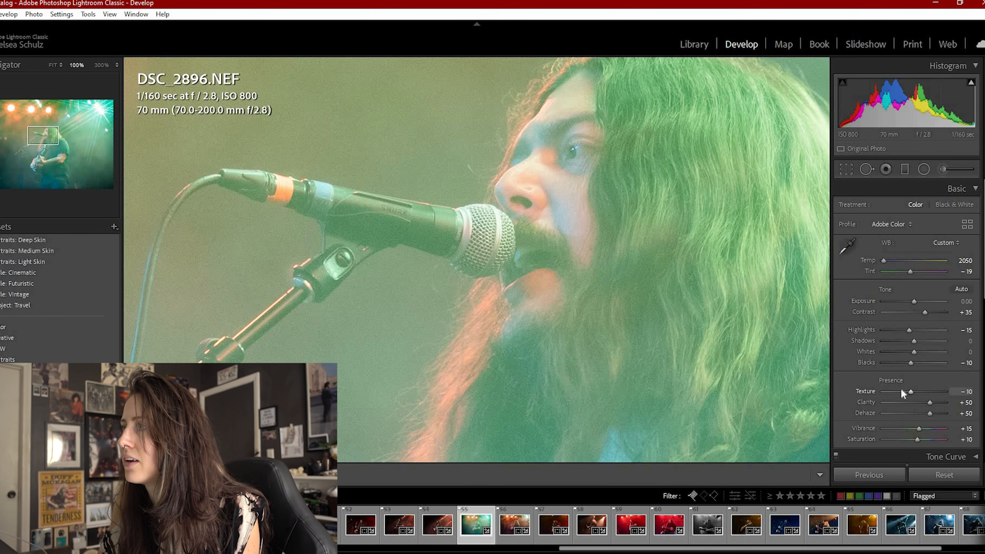
left_click_drag(795, 412, 793, 414)
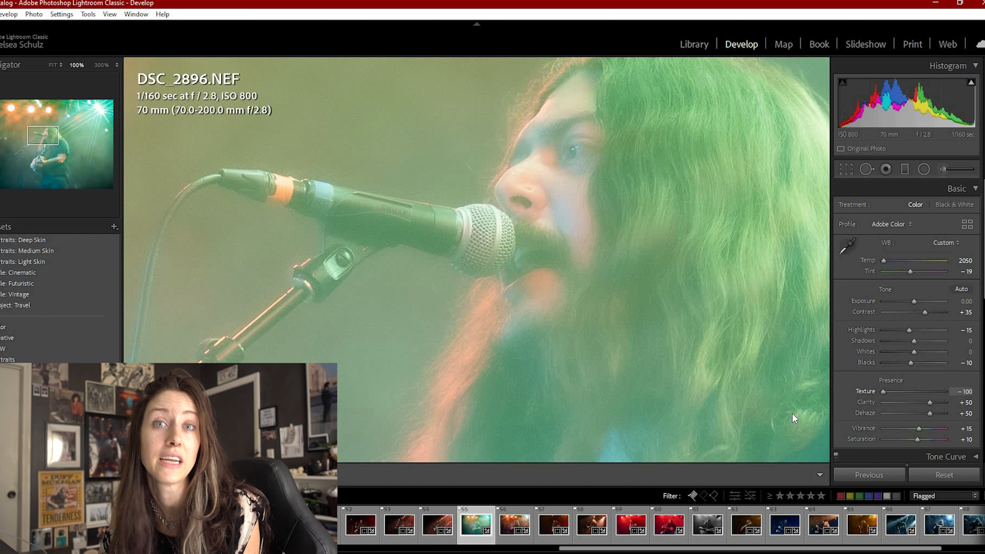
left_click(965, 392)
type("45")
key("Return")
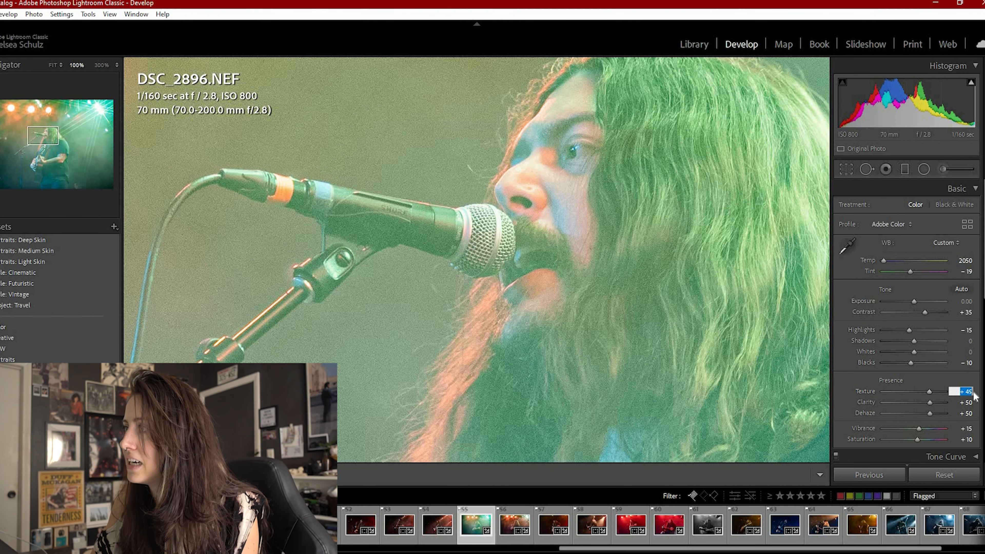
type("-10")
key("Return")
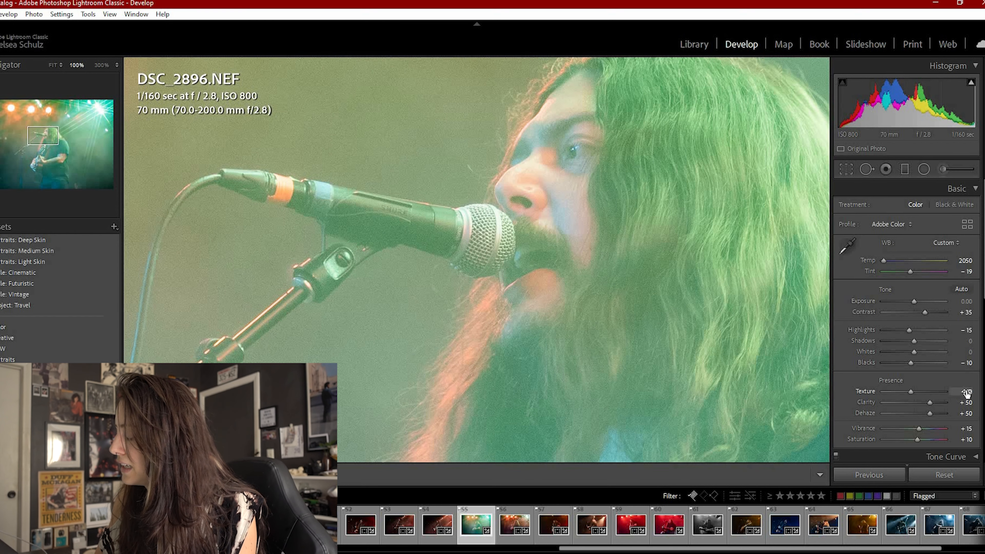
Set Texture to -20 and return to the full photo
left_click(967, 393)
type("-20")
key("Return")
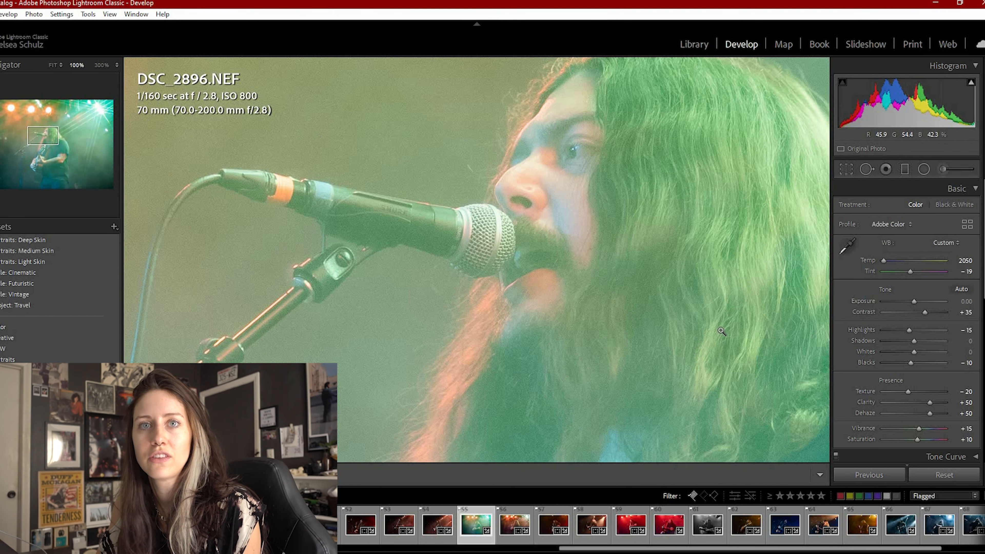
left_click(545, 417)
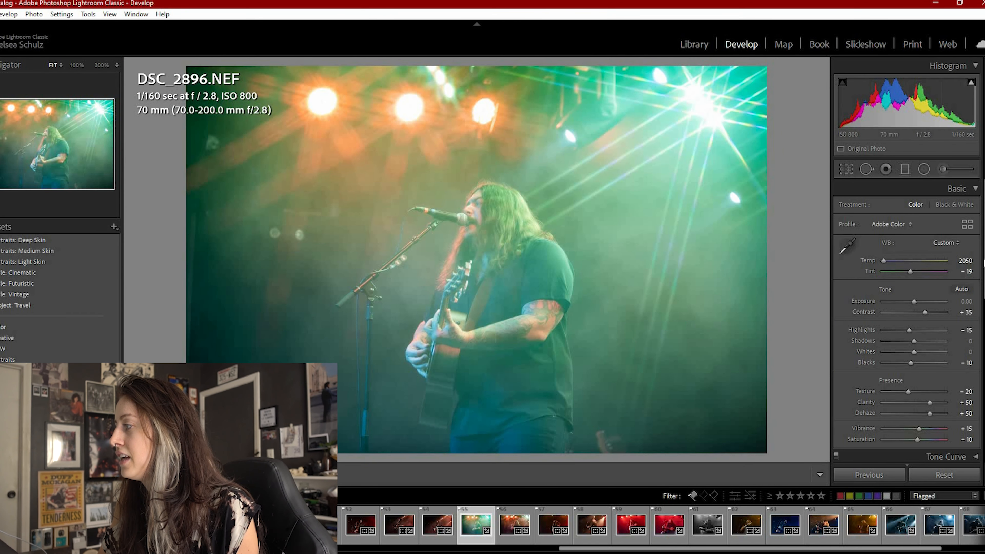
Try lens profile corrections on the photo, comparing it repeatedly with and without them, and leave them disabled
scroll(959, 405, "down", 4)
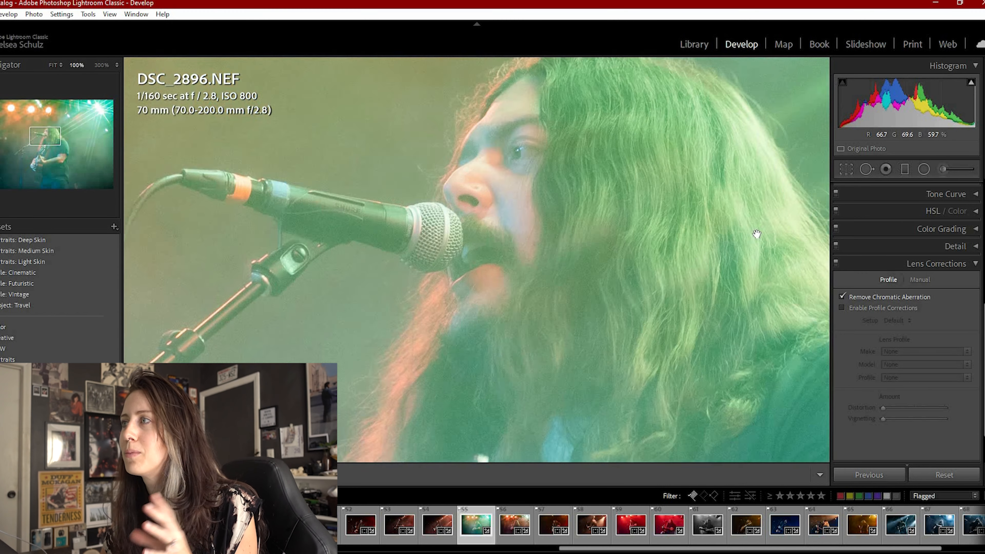
left_click(468, 213)
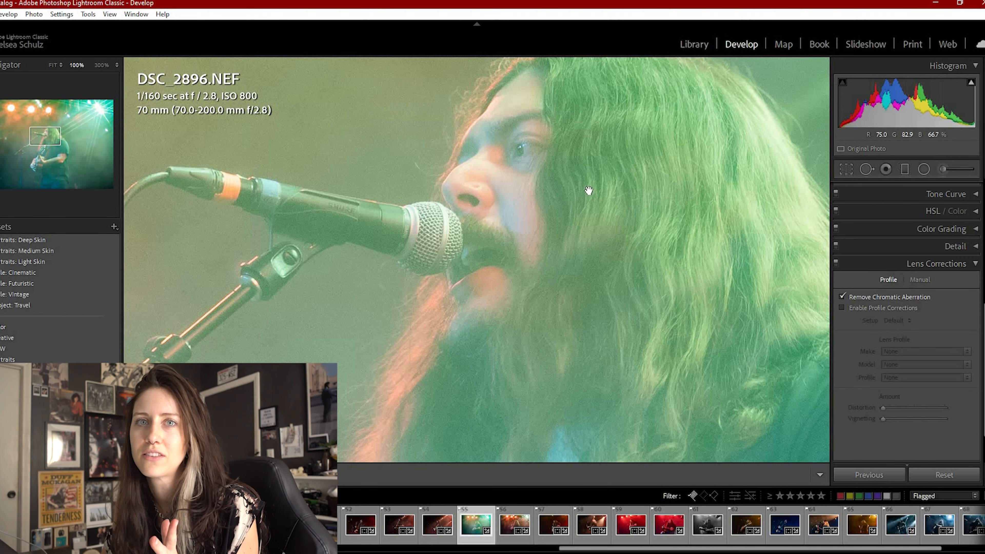
key("z")
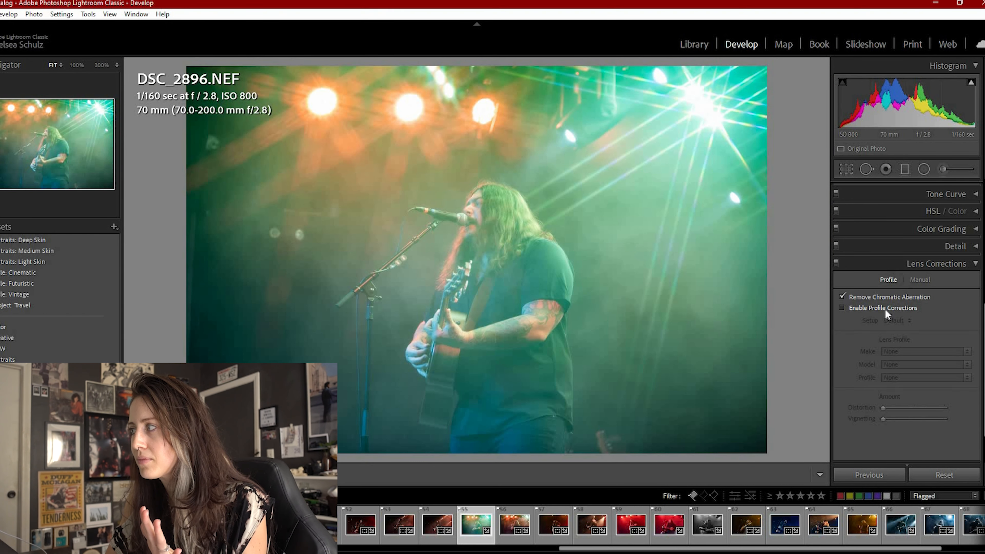
left_click(885, 310)
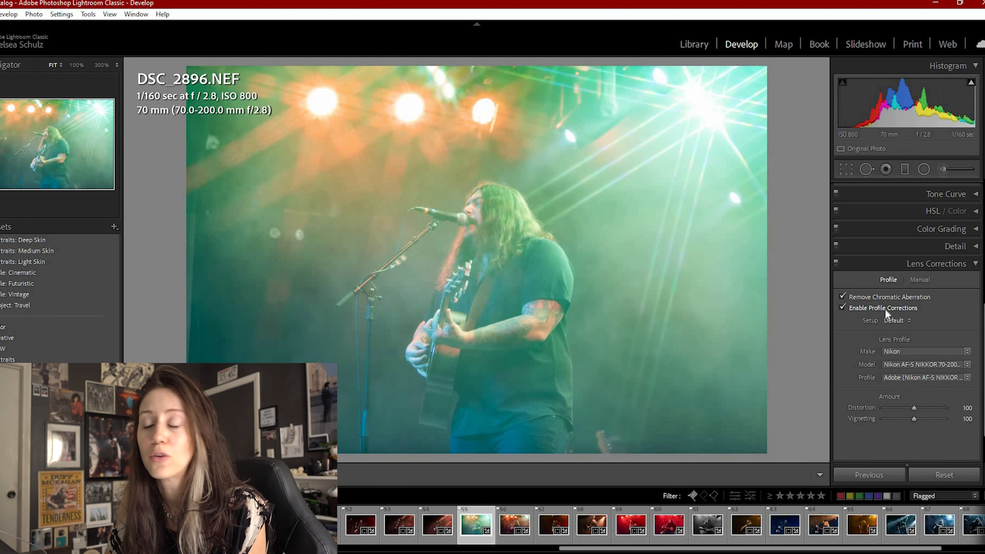
left_click(885, 310)
left_click(885, 310)
left_click(886, 310)
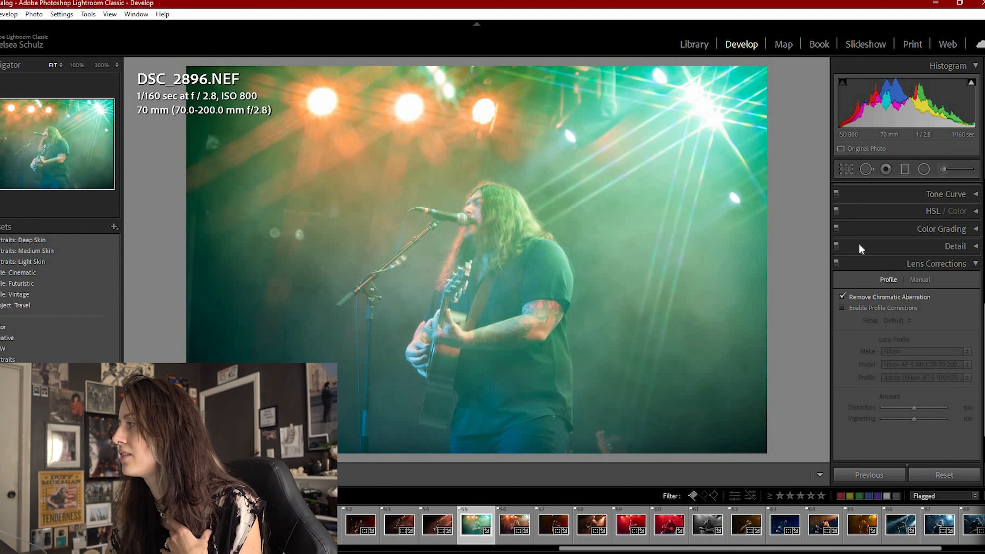
left_click(877, 306)
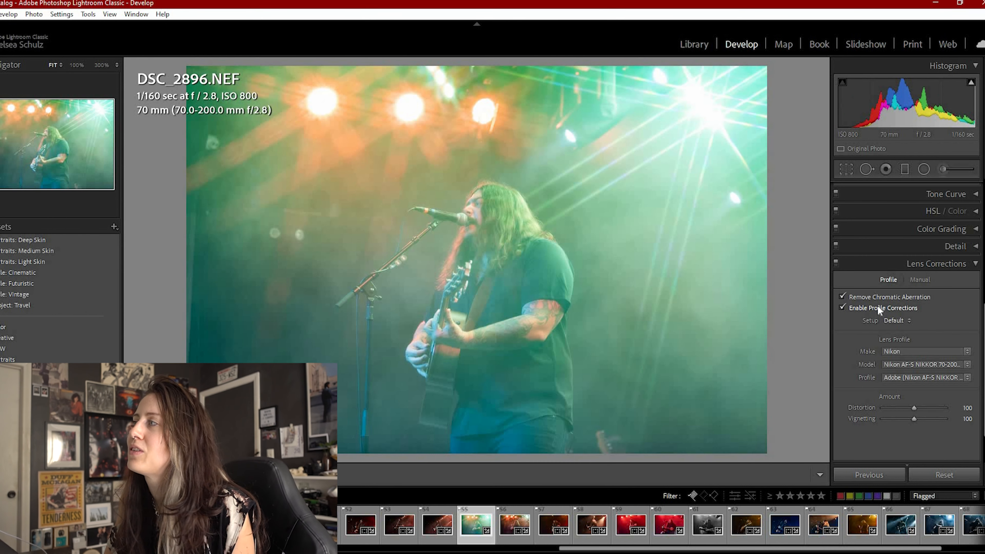
left_click(877, 306)
left_click(878, 306)
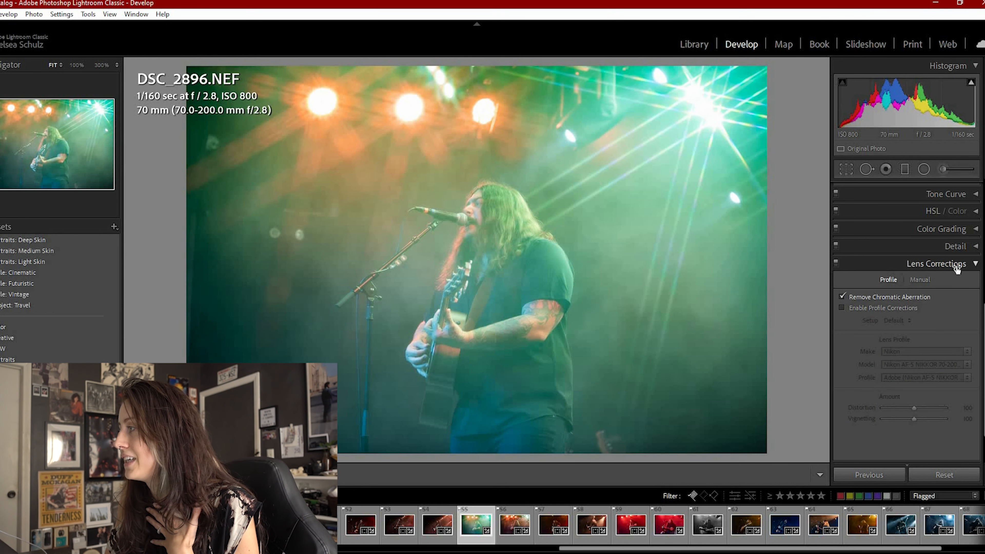
Set the sharpening Amount to 50 in the Detail adjustments
left_click(956, 266)
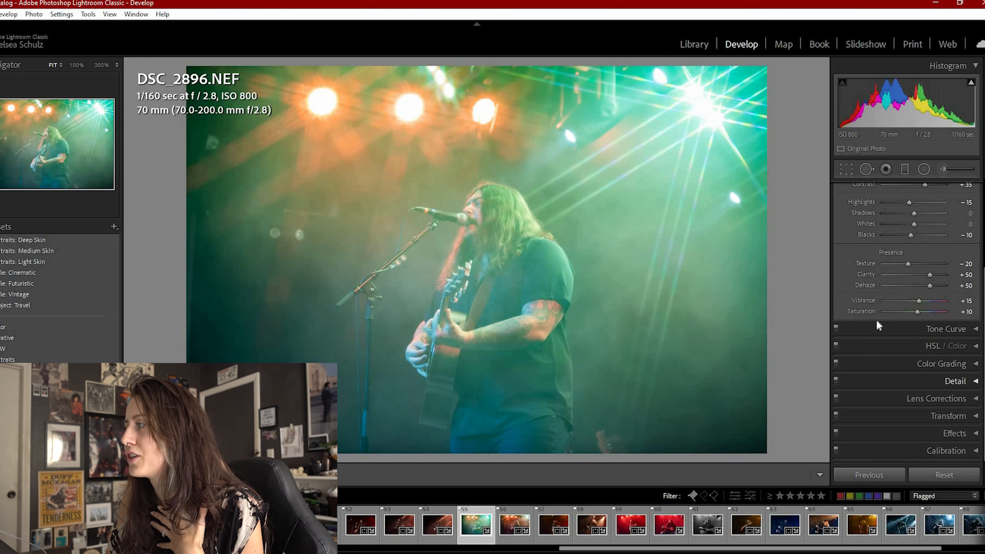
left_click(956, 381)
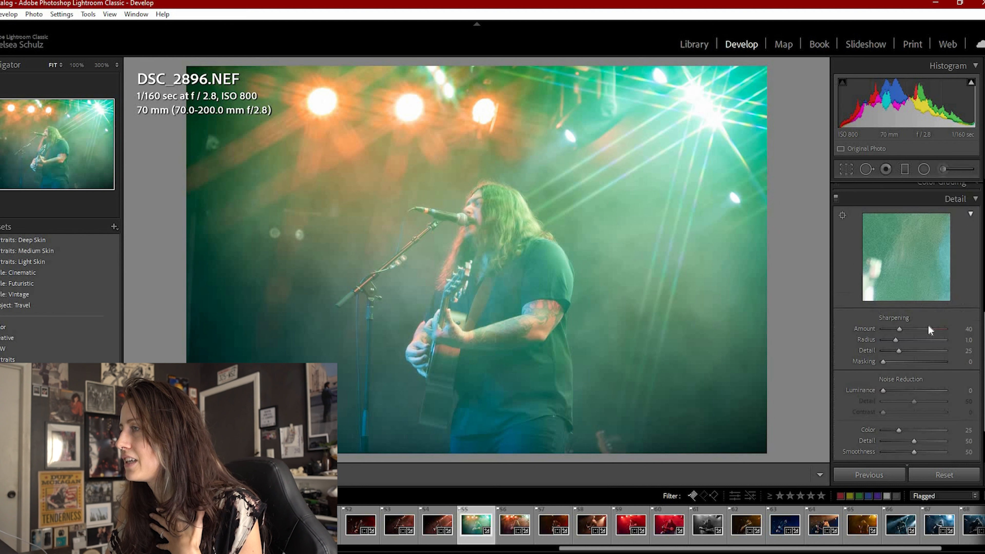
left_click(969, 329)
type("5")
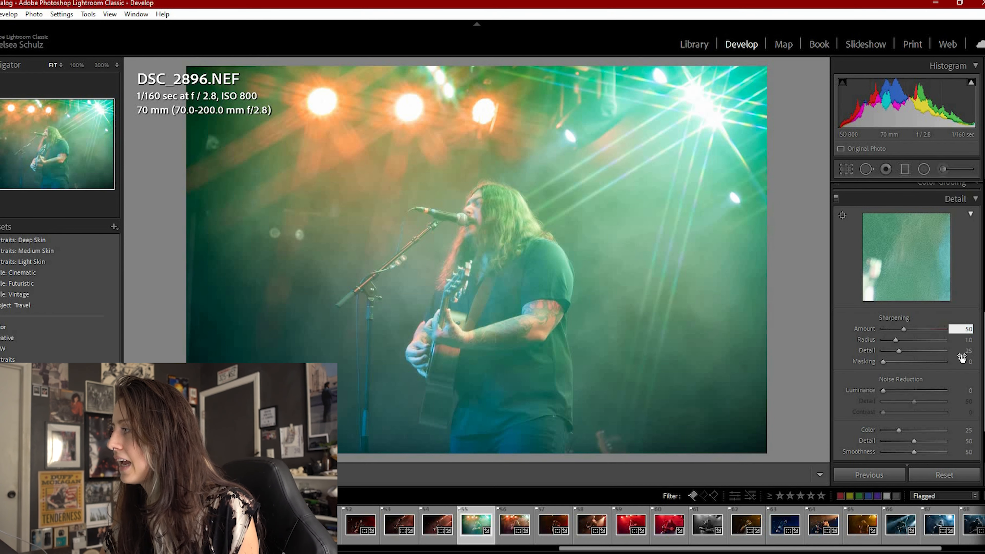
type("0")
key("Return")
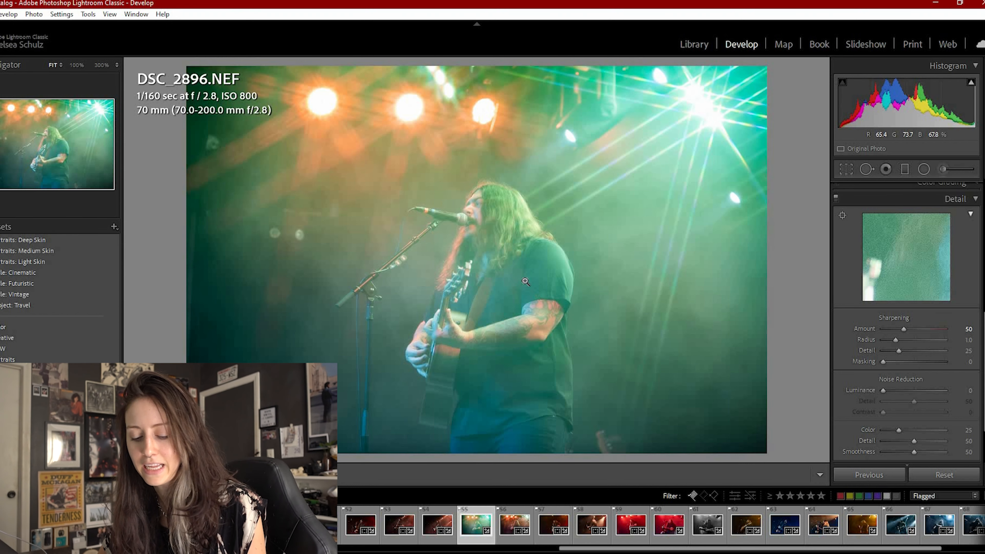
Set the sharpening Masking to 82 and compare the photo with and without the Detail adjustments
key("alt")
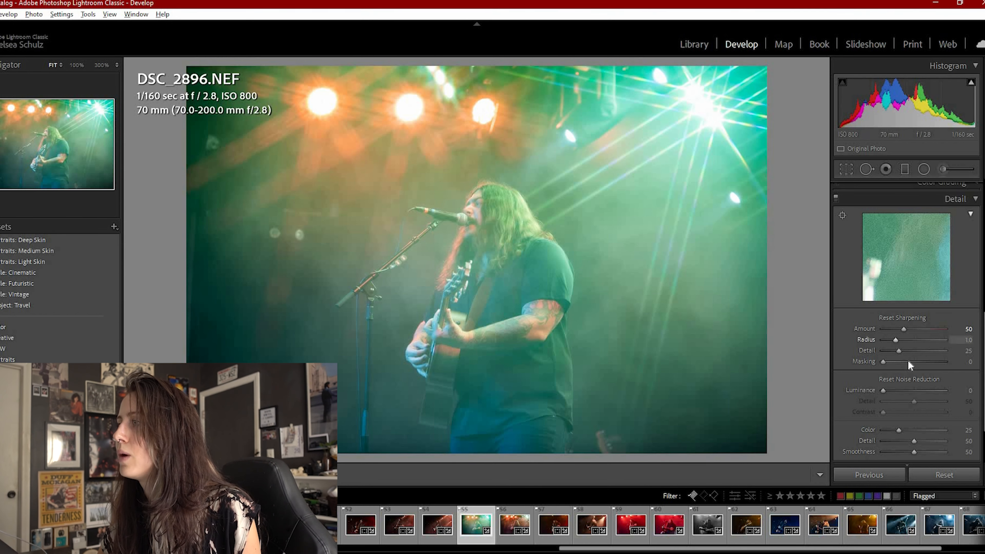
mouse_move(944, 362)
left_mouse_down()
mouse_move(805, 363)
mouse_move(955, 358)
mouse_move(935, 360)
left_mouse_up()
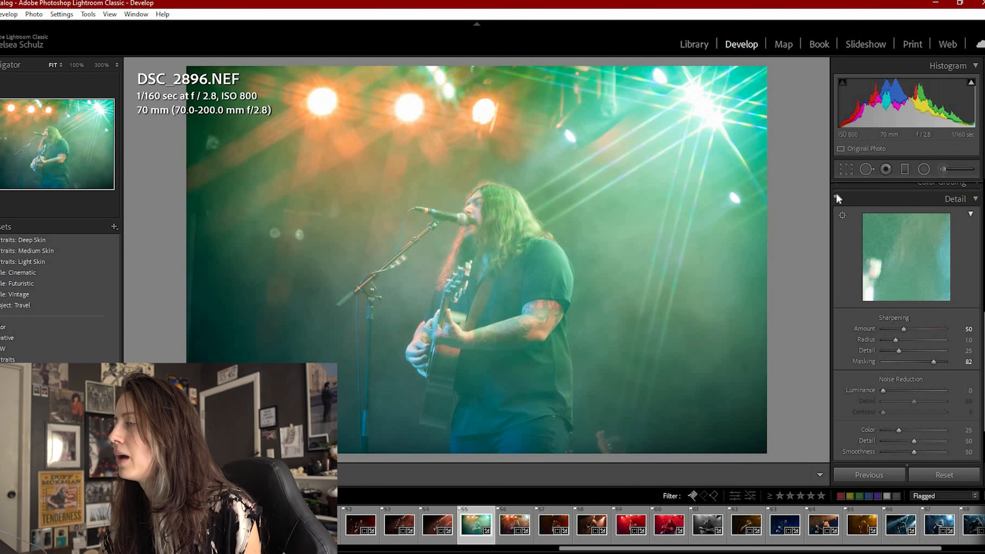
left_click(836, 197)
left_click(835, 199)
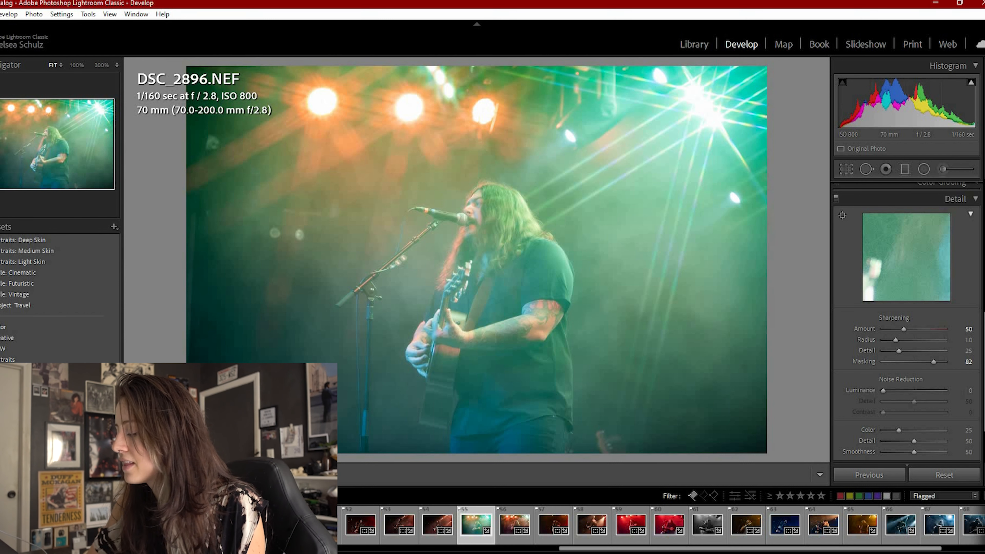
Set the Luminance noise reduction to 10 and close the Detail adjustments
left_click(963, 391)
type("10")
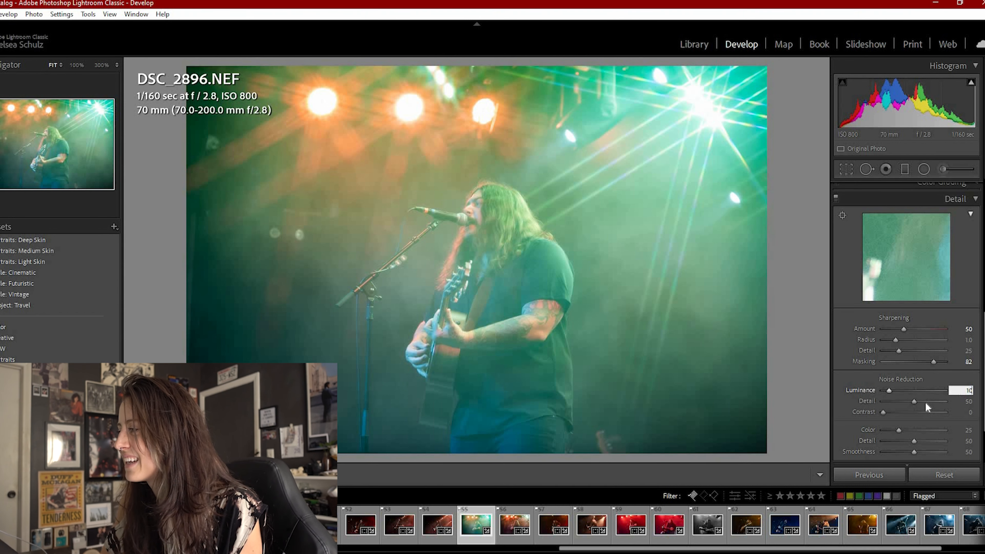
key("Tab")
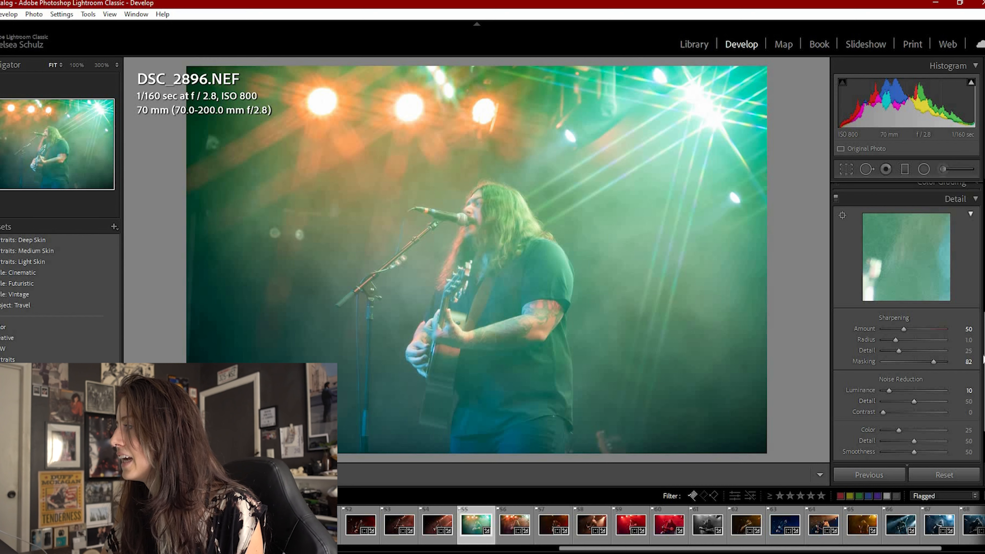
scroll(971, 229, "down", 3)
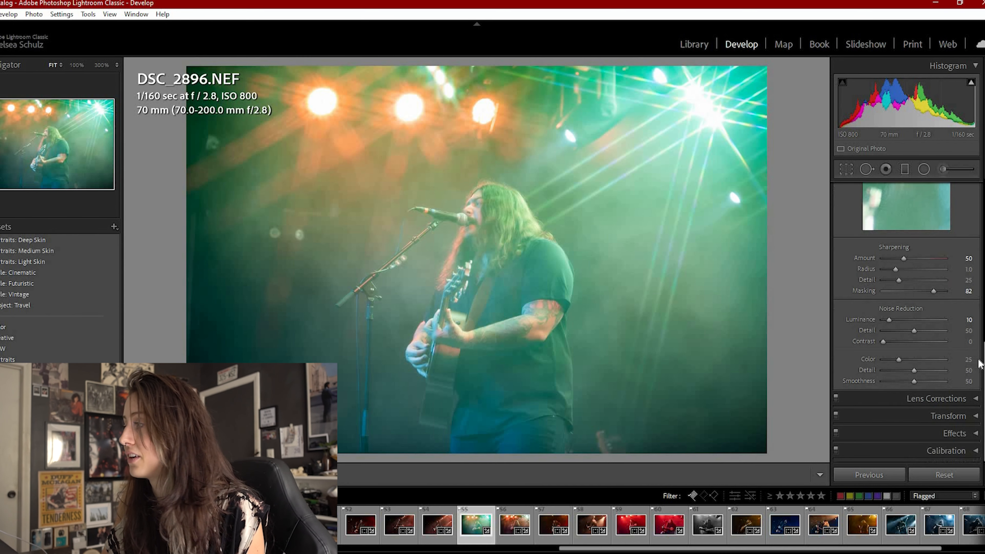
scroll(972, 228, "up", 3)
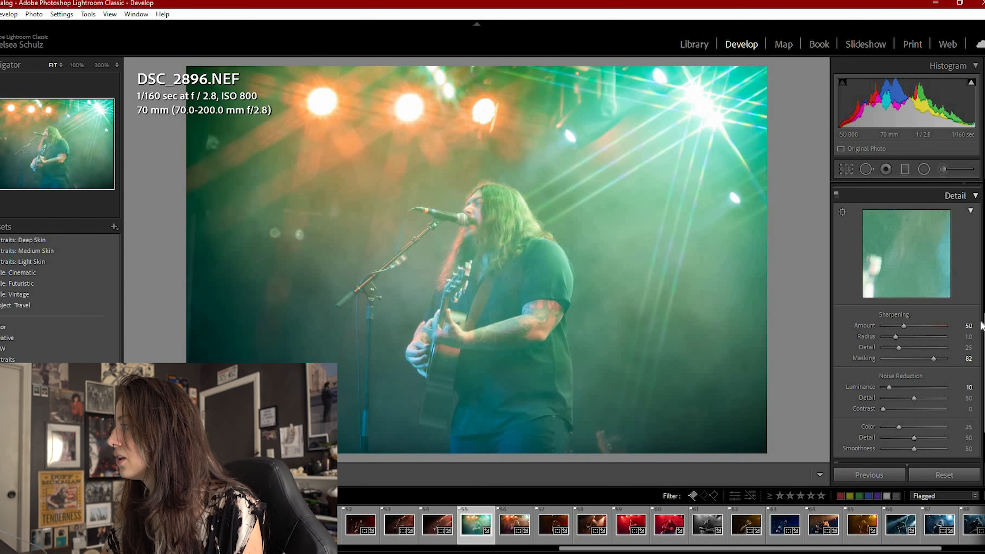
left_click(973, 196)
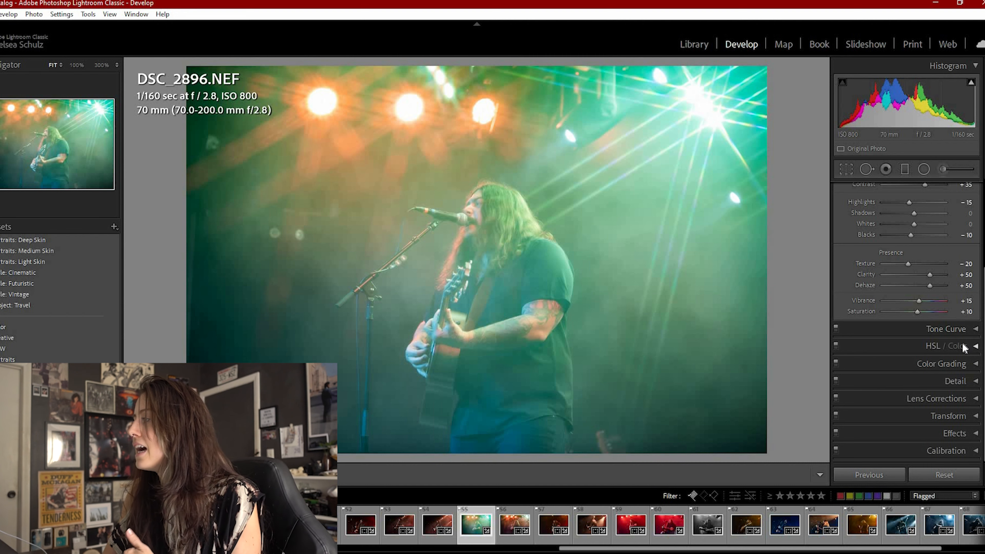
Shape the parametric tone curve by lowering Darks to -26 and raising Highlights to +23
left_click(871, 330)
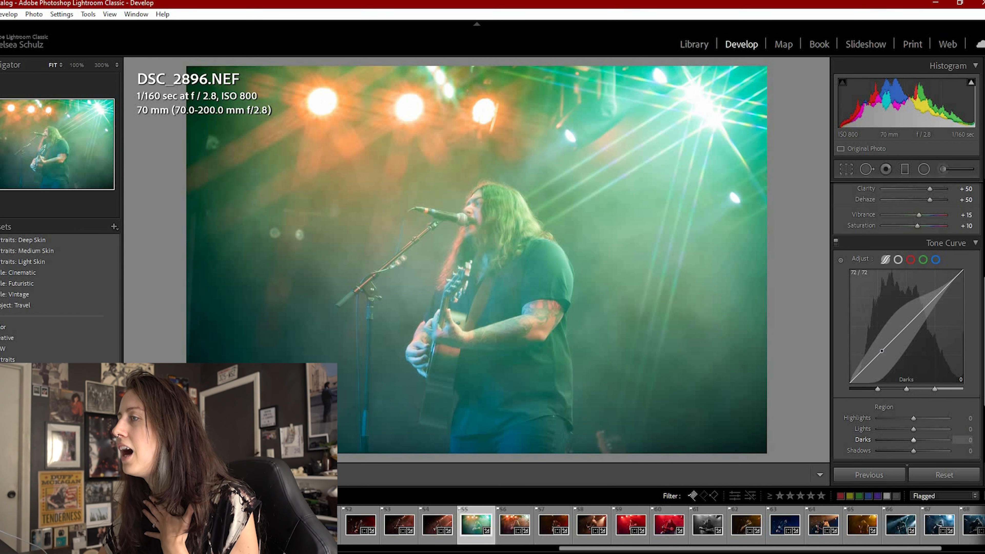
mouse_move(881, 350)
left_mouse_down()
mouse_move(881, 327)
mouse_move(881, 357)
left_mouse_up()
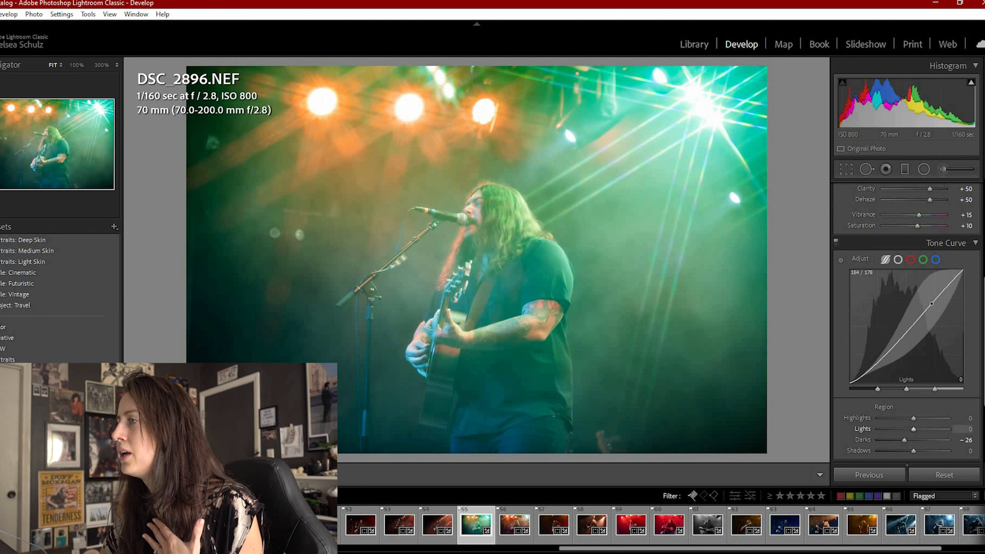
left_click_drag(938, 296, 933, 293)
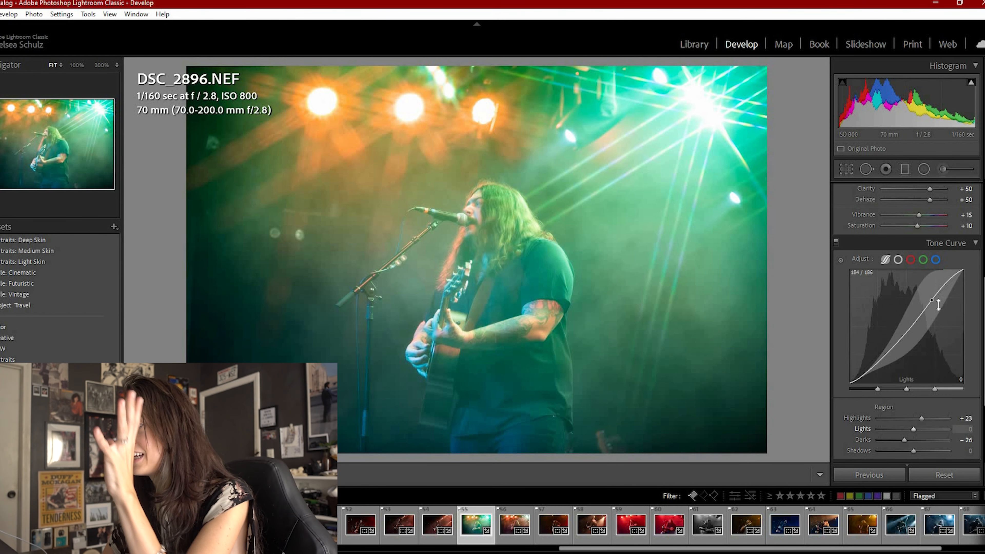
Compare the photo repeatedly with and without the tone curve adjustment, leaving the curve enabled
left_click(836, 241)
left_click(836, 241)
left_click(837, 241)
left_click(836, 241)
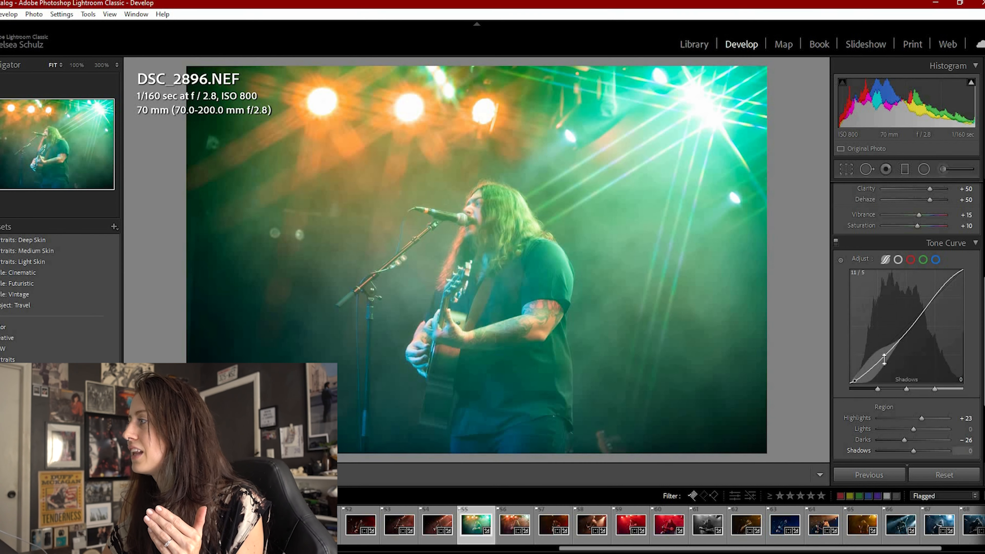
left_click(836, 242)
left_click(837, 241)
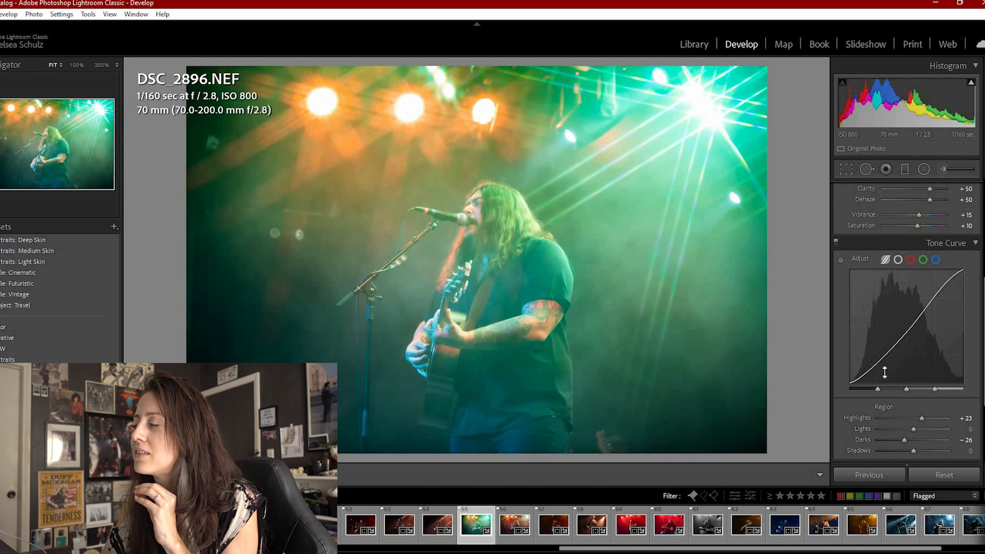
left_click(836, 242)
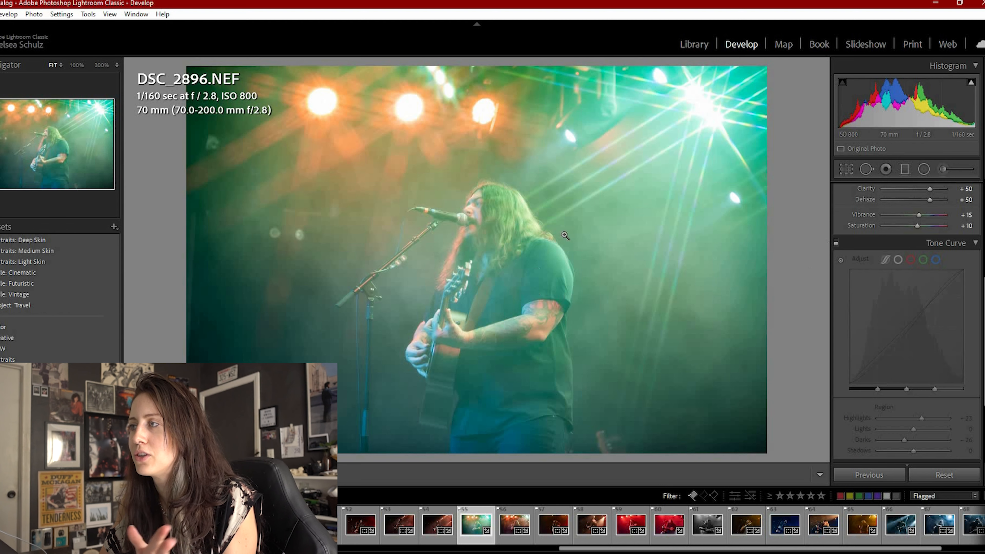
left_click(836, 242)
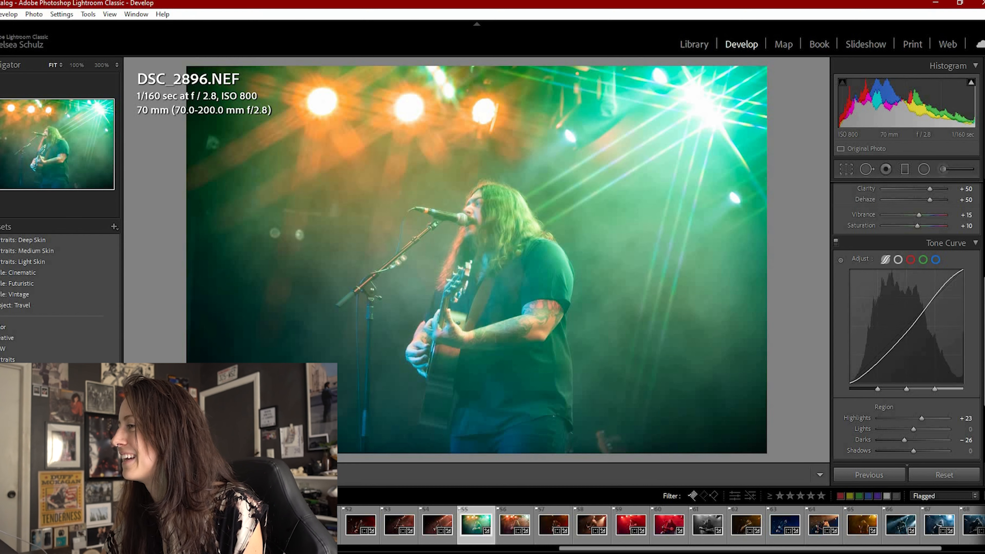
Straighten the photo with a crop angle of -2.10 and compare the edit side by side with the original
scroll(908, 322, "up", 5)
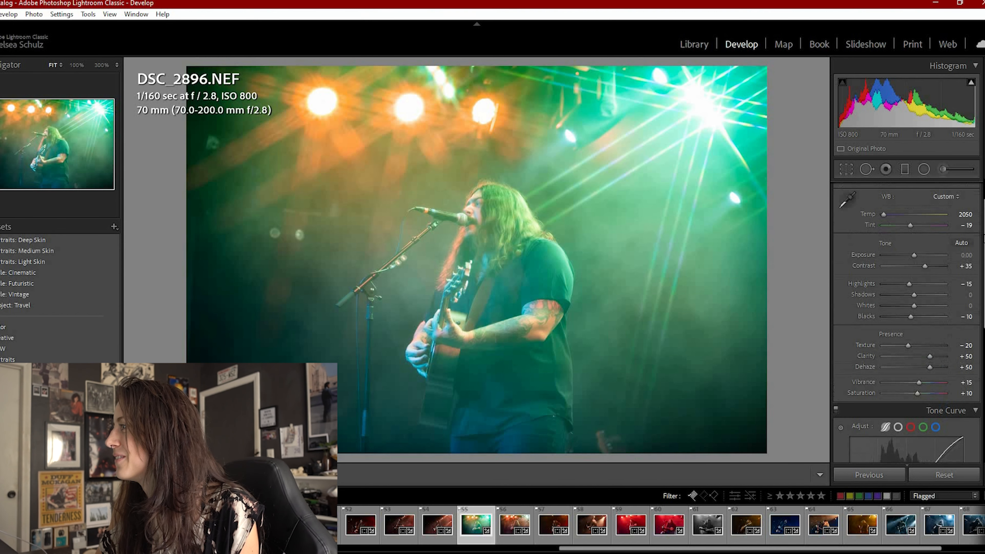
scroll(966, 318, "up", 2)
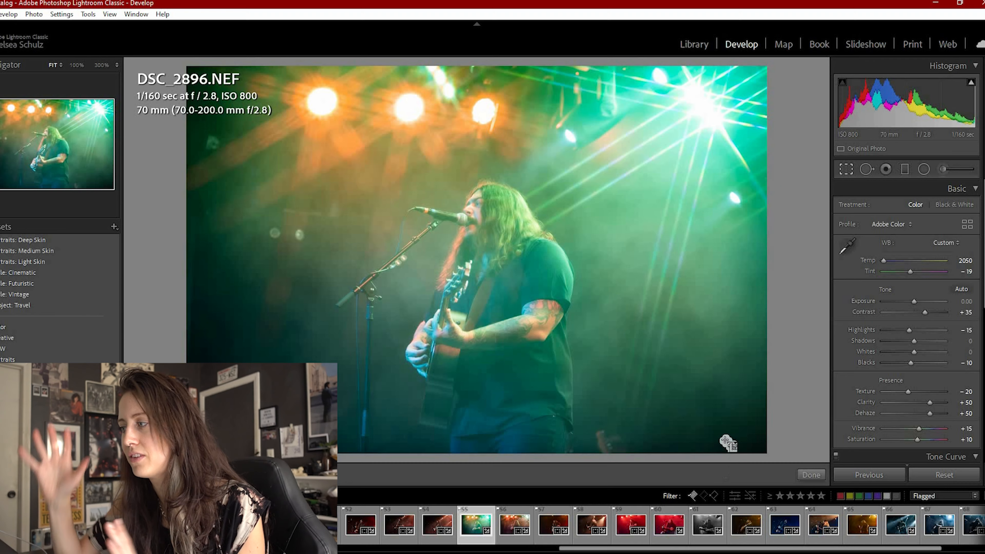
key("r")
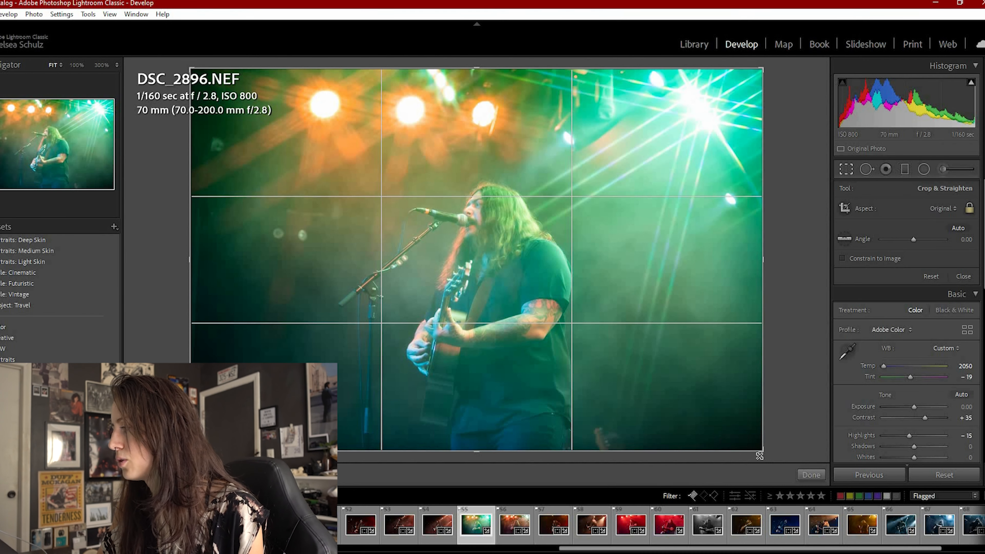
left_click_drag(779, 456, 789, 459)
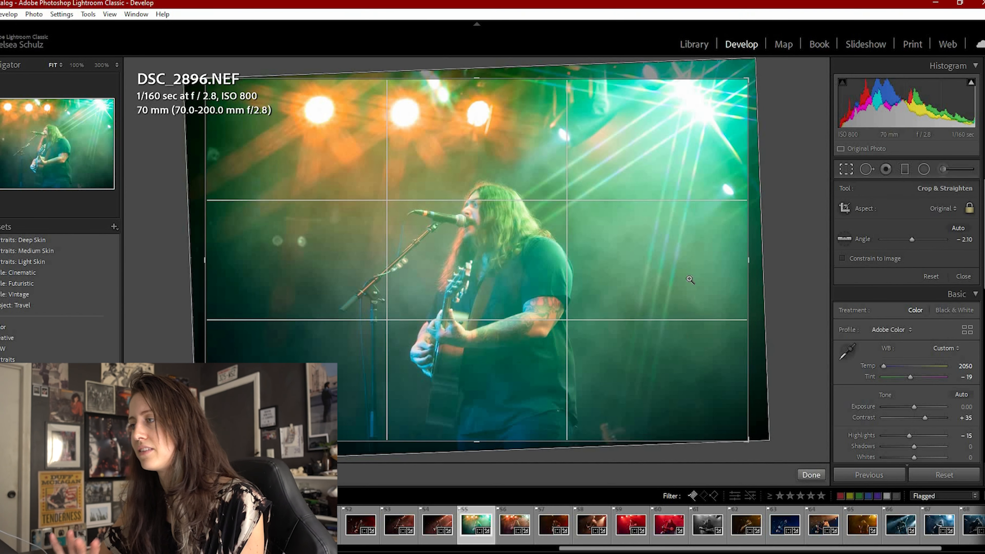
left_click(809, 475)
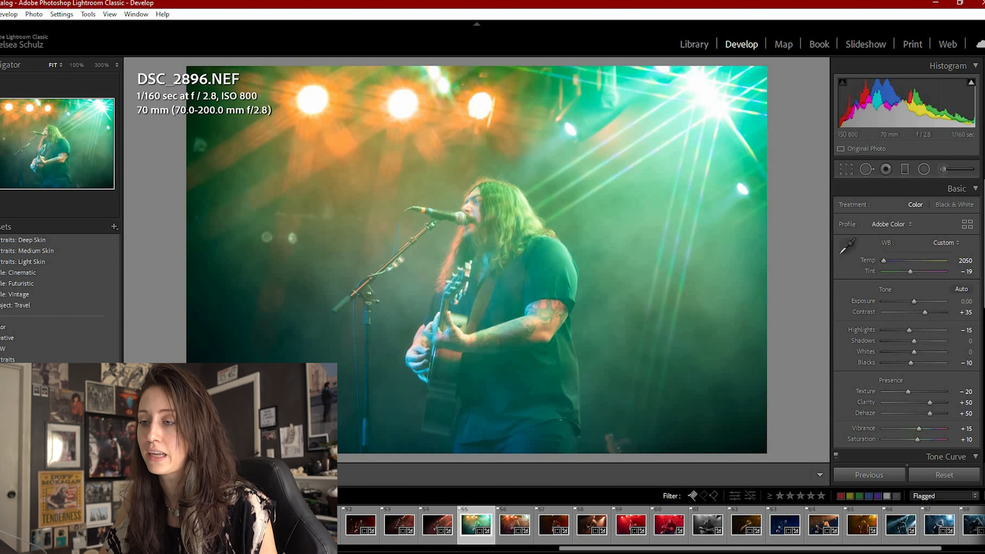
key("y")
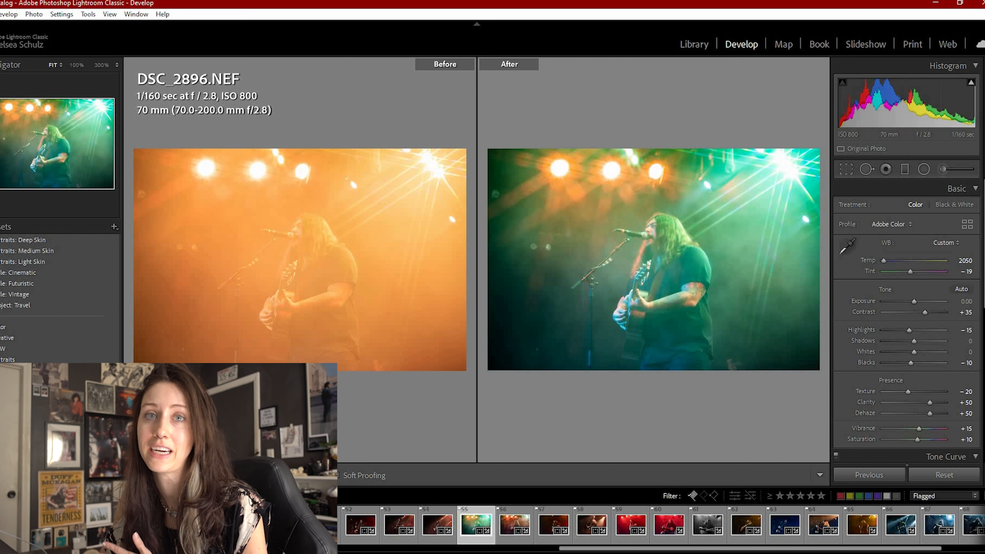
key("y")
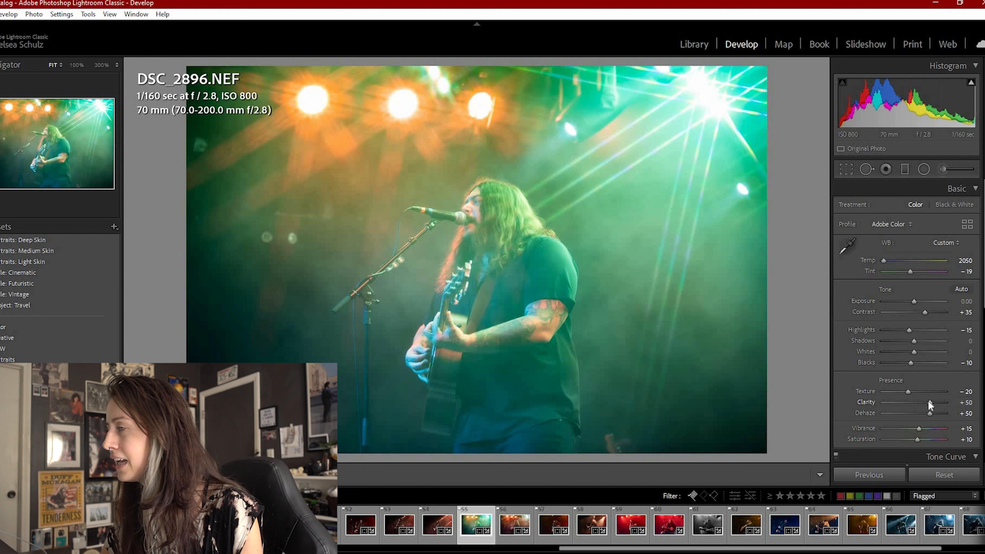
Raise Clarity to +74 and Dehaze to +67
left_click_drag(930, 402, 935, 402)
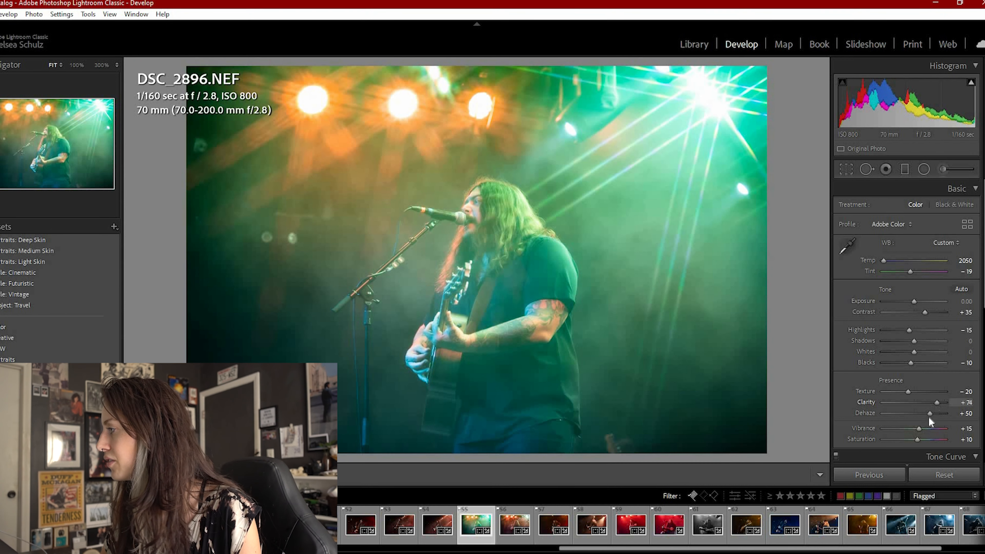
left_click_drag(930, 415, 937, 414)
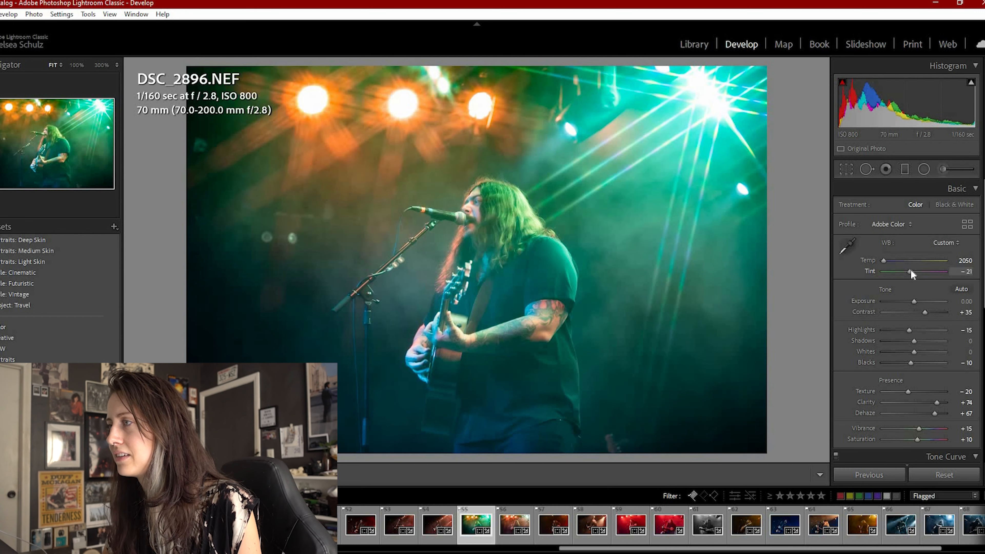
Set the white balance Tint to -14 and check the photo
scroll(911, 273, "down", 3)
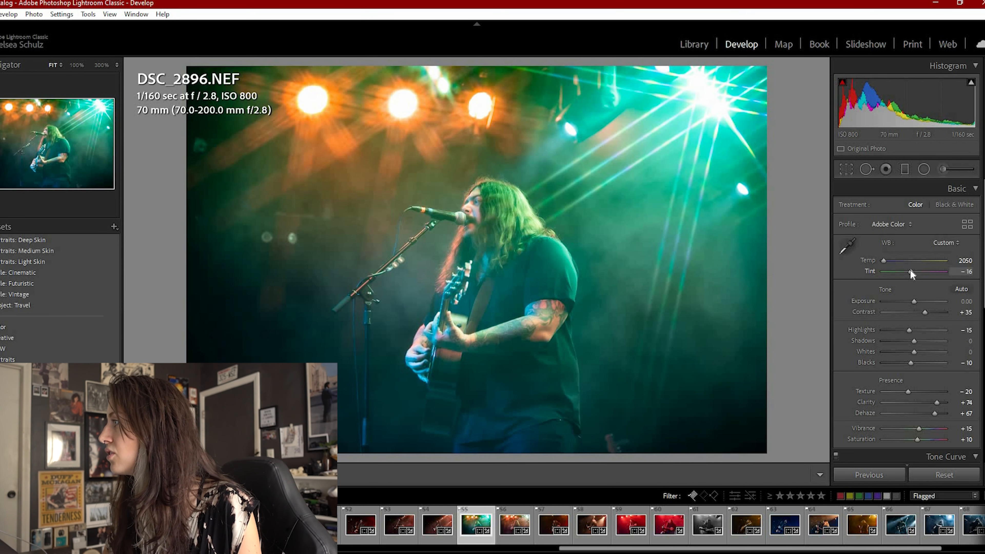
left_click_drag(911, 271, 911, 271)
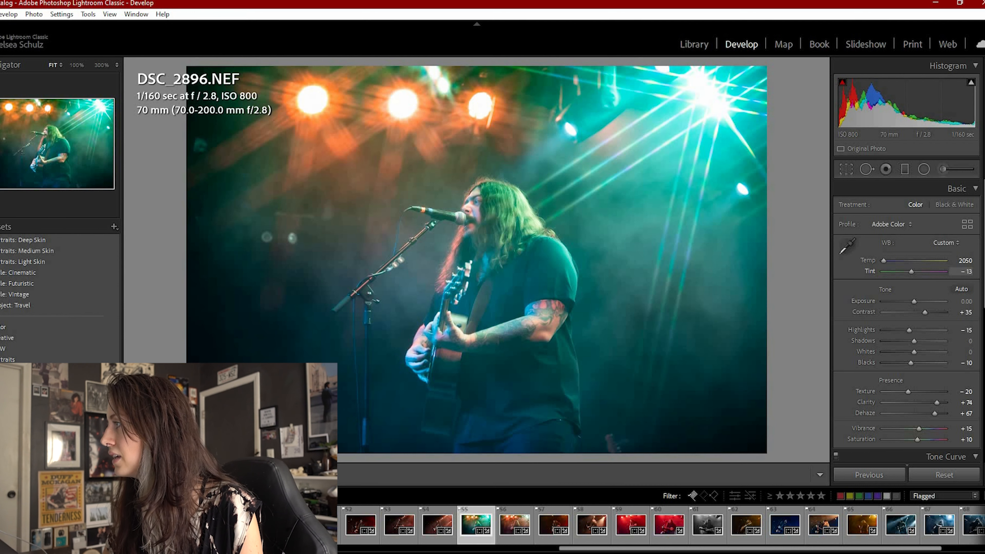
left_click(966, 271)
type("-14")
key("Return")
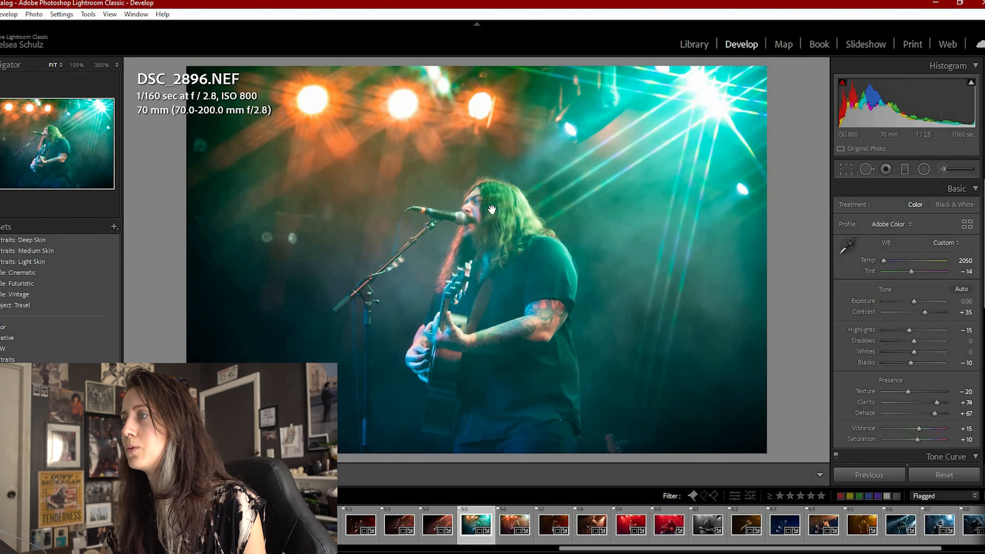
left_click(399, 213)
left_click(421, 362)
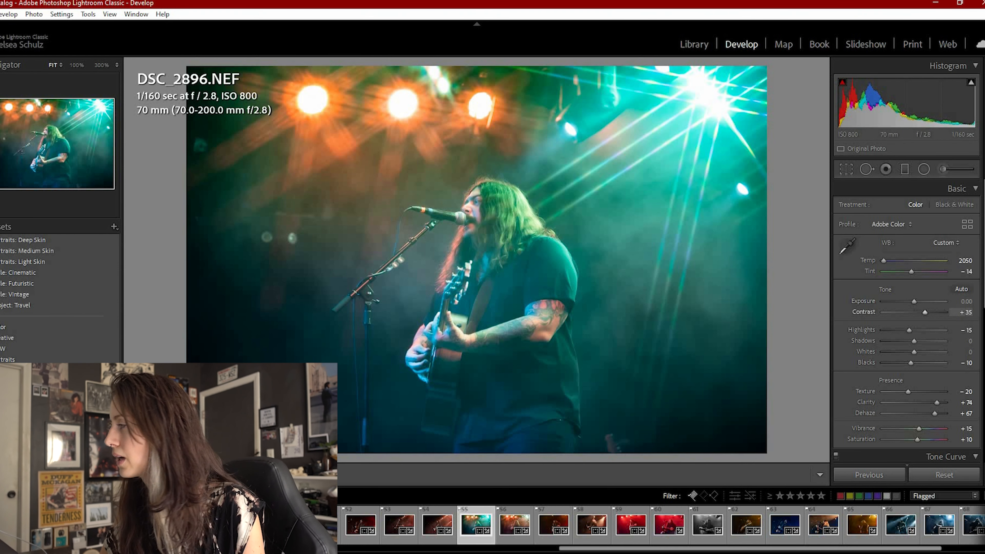
Set Contrast to +55
left_click(965, 312)
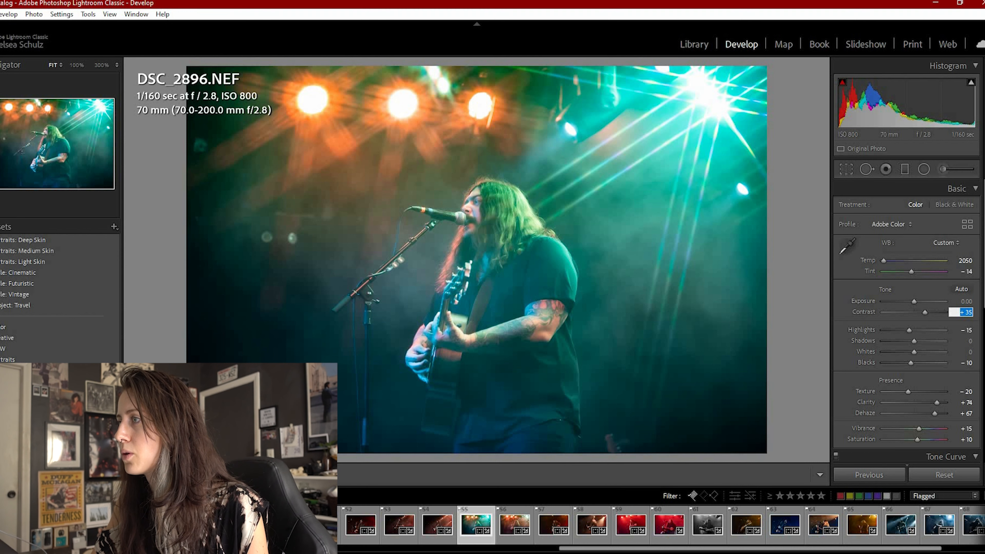
type("55")
key("Return")
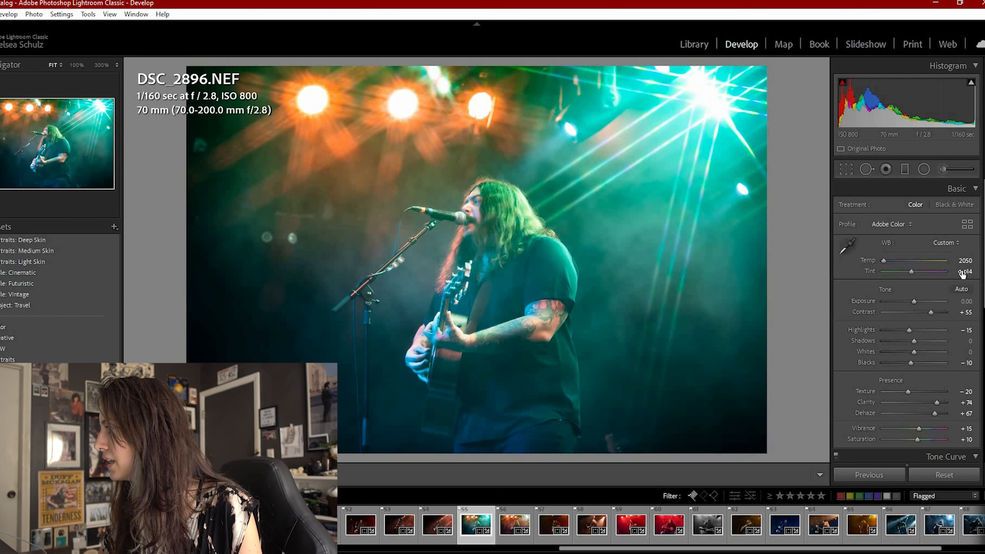
Check the singer's face and hair at 100% and set Highlights to -35
left_click(968, 329)
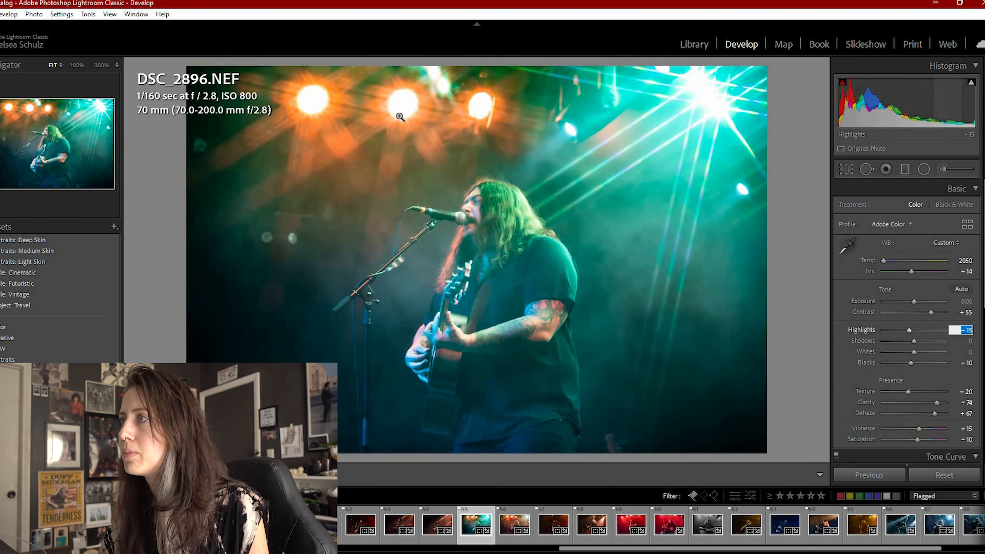
left_click(513, 235)
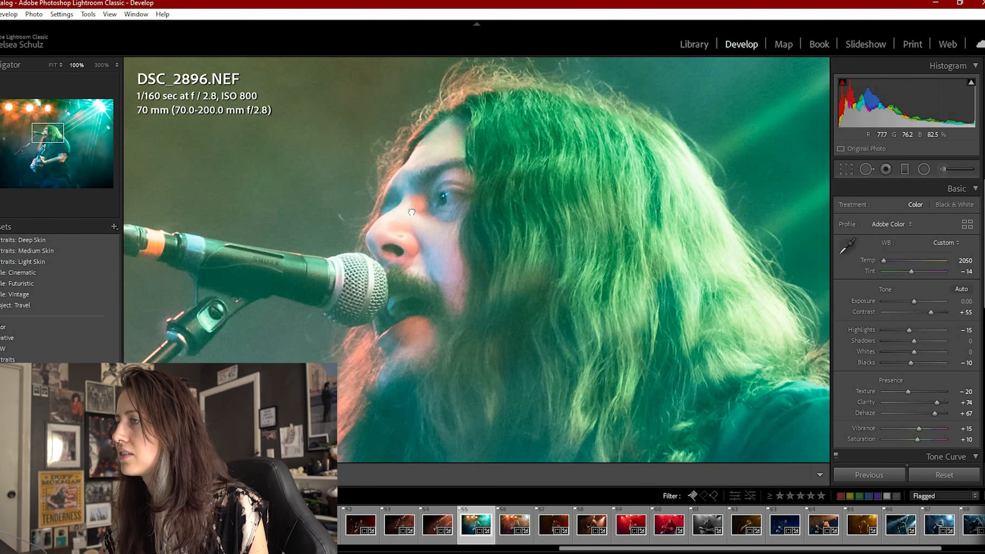
key("z")
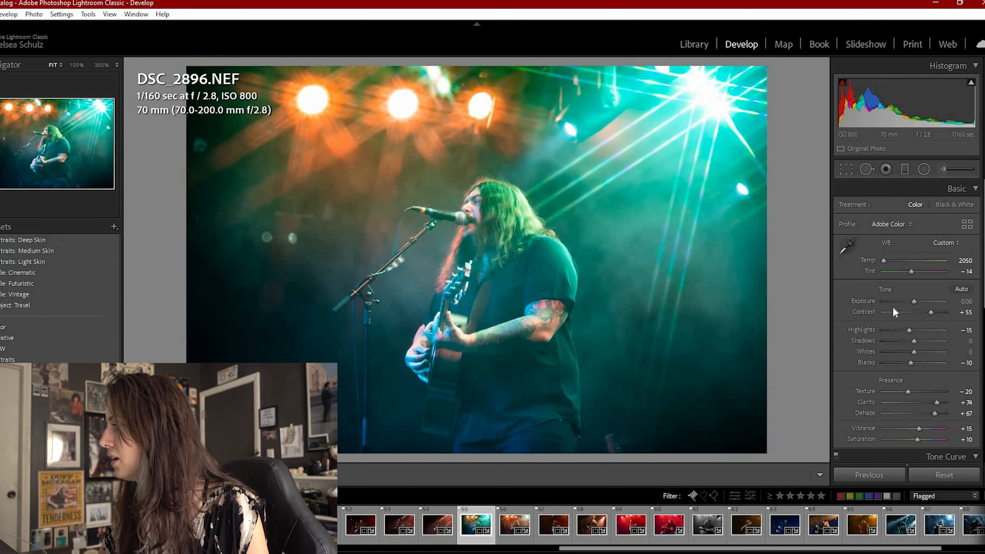
left_click(966, 330)
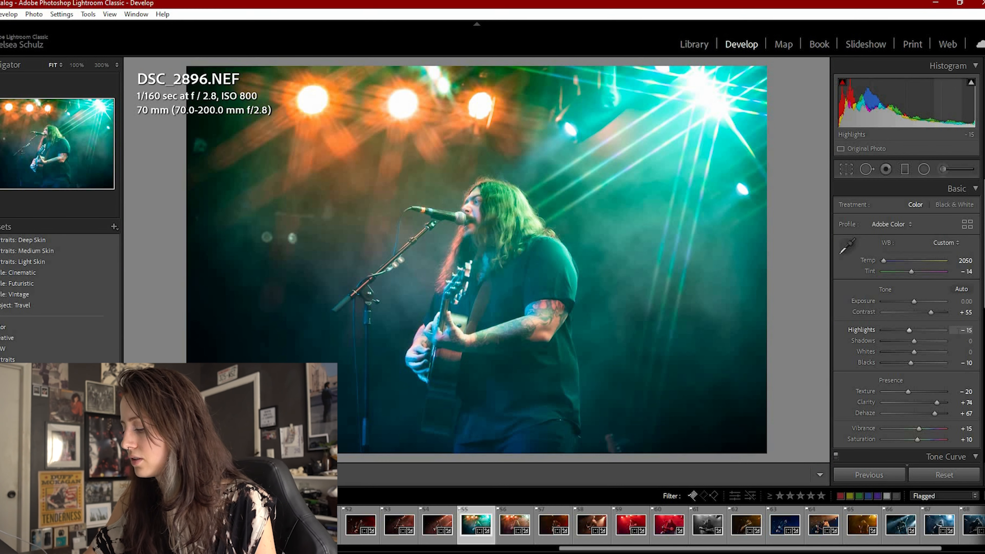
type("-25")
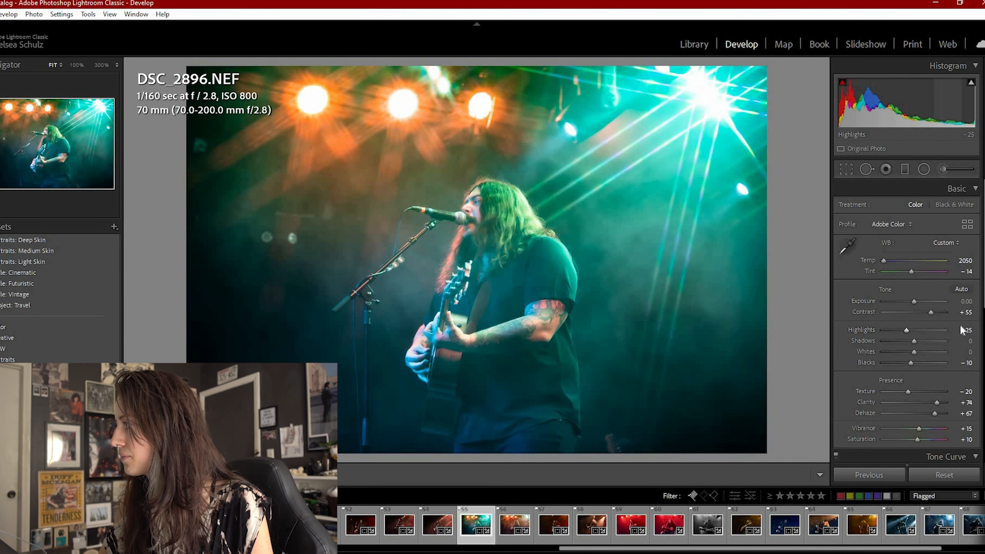
key("Return")
left_click(967, 331)
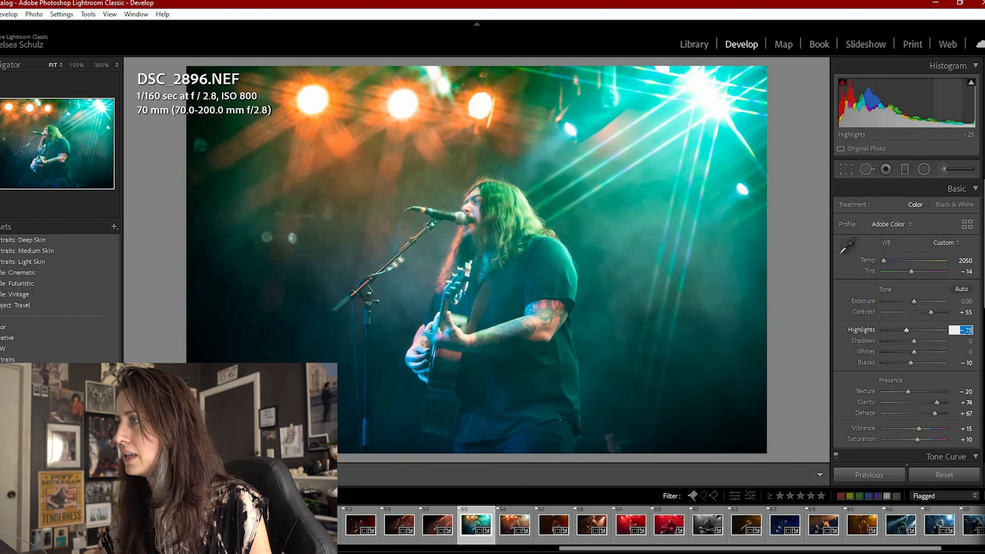
type("-35")
key("Tab")
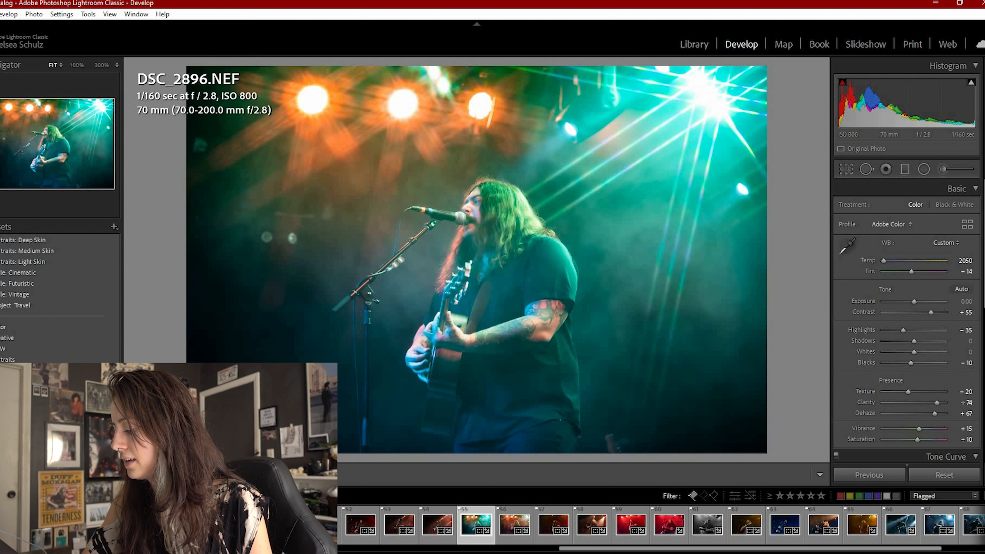
Set Clarity to +75 and Dehaze to +70
left_click(964, 403)
type("75")
key("Return")
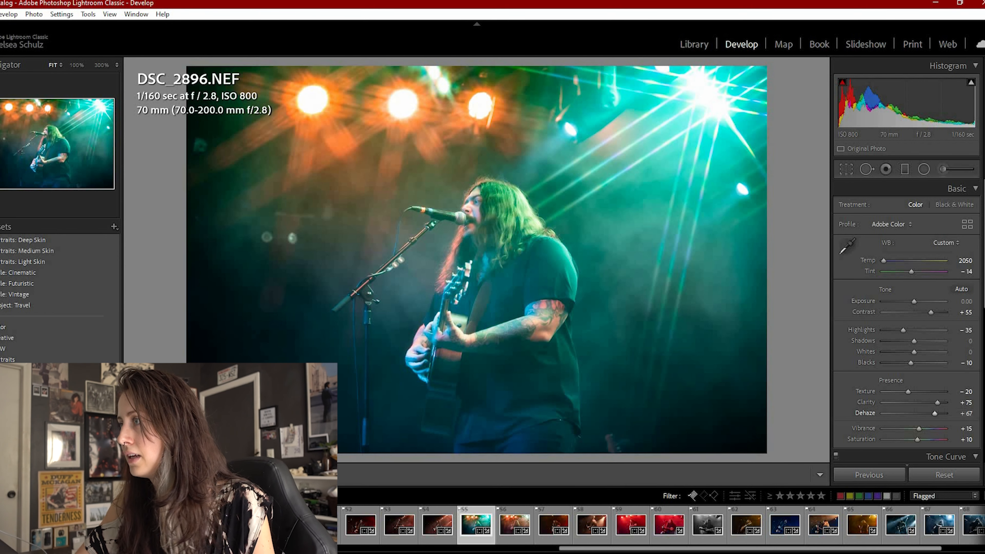
left_click(963, 413)
type("70")
key("Return")
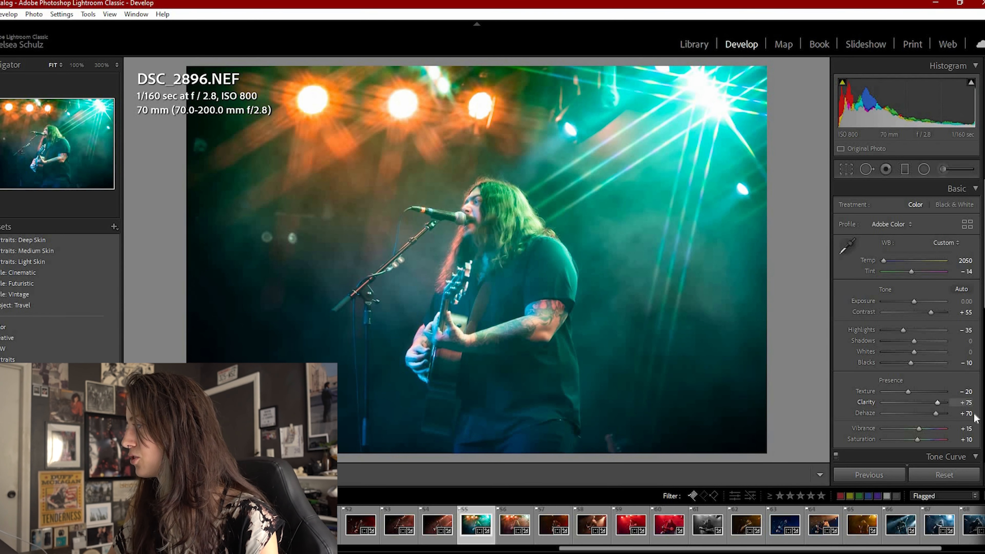
left_click(967, 414)
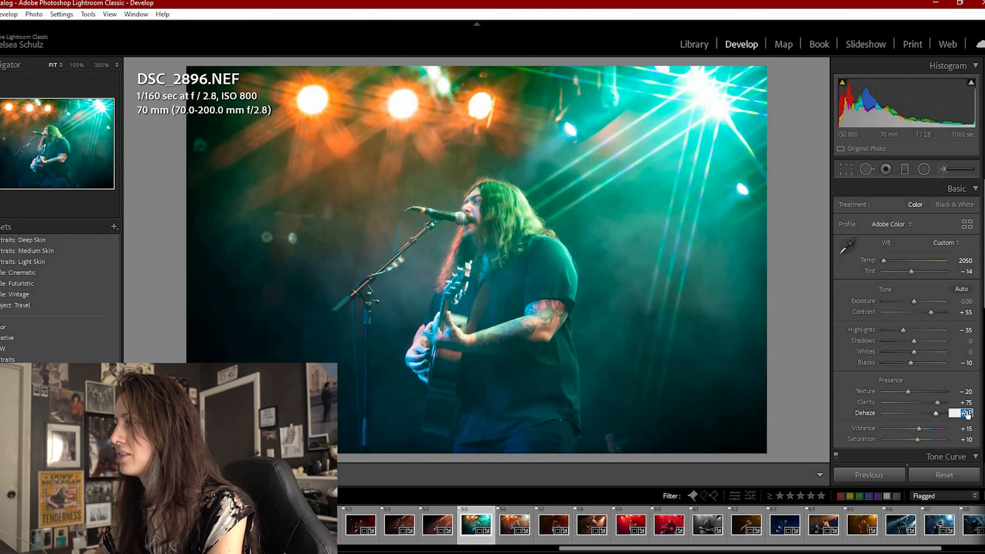
key("Return")
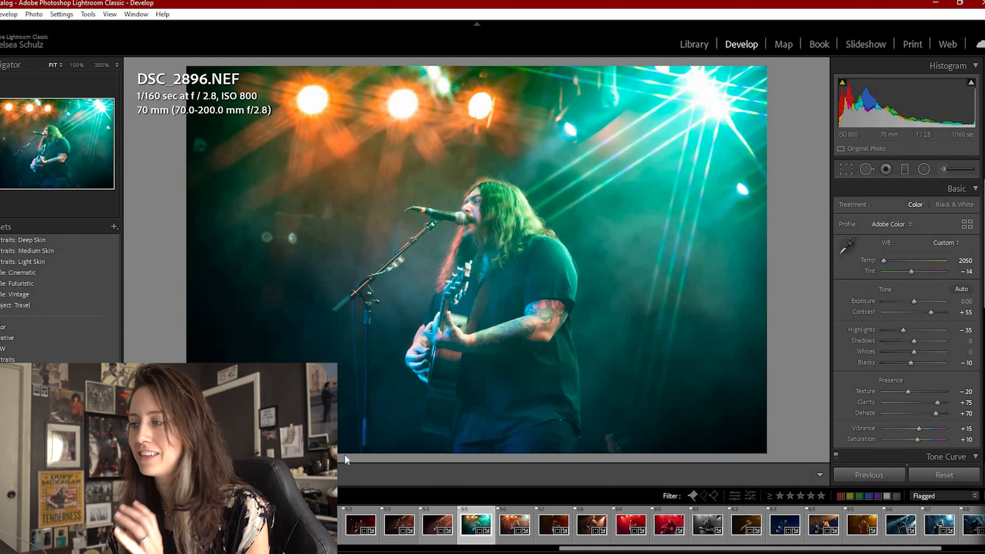
Look at DSC_2898.NEF for reference, return to DSC_2896.NEF and set its white balance Tint to -12
left_click(513, 526)
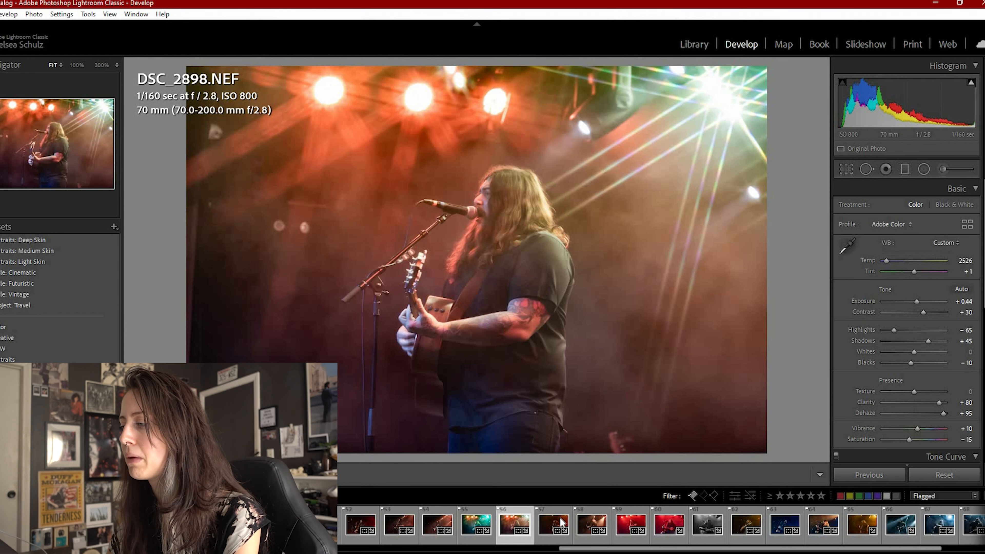
key("Left")
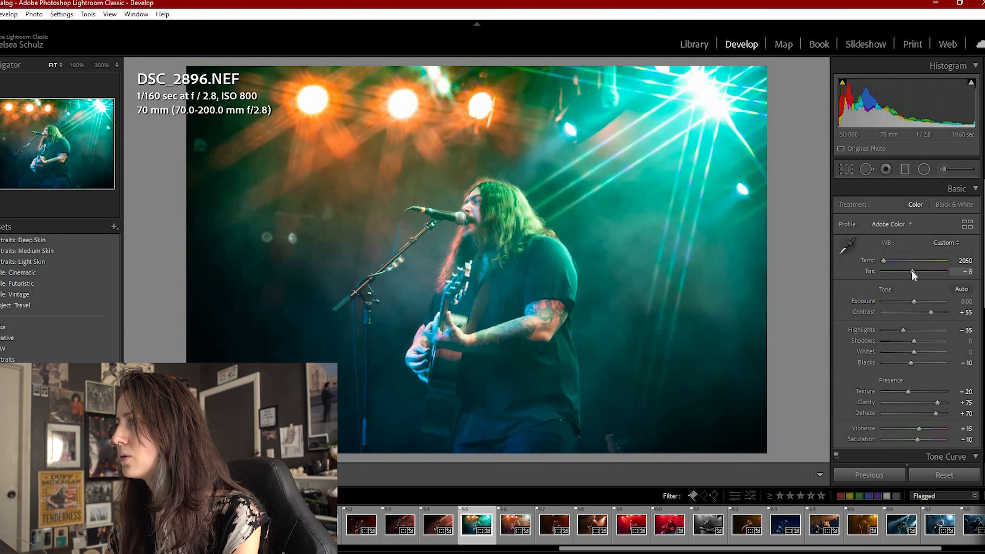
left_click_drag(912, 271, 911, 272)
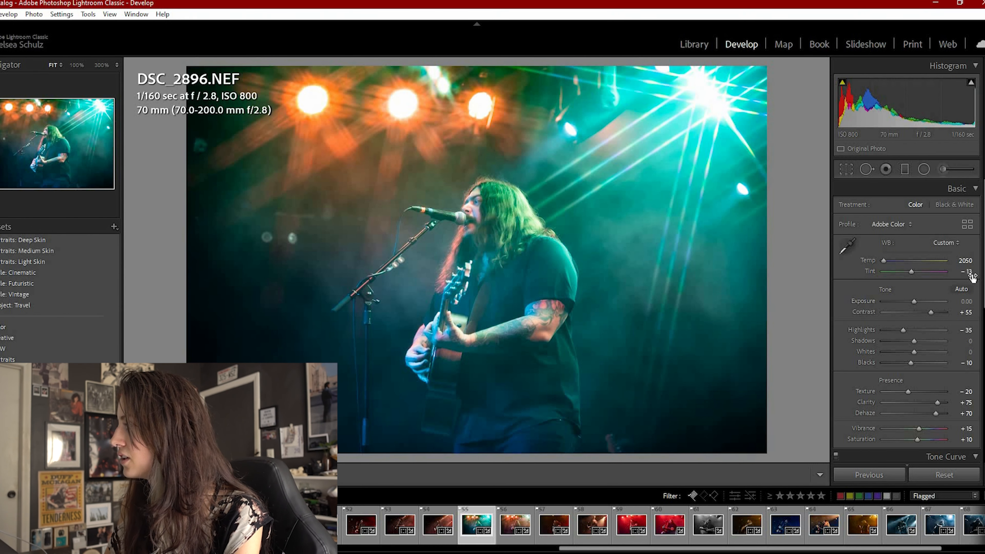
left_click(967, 272)
type("-12")
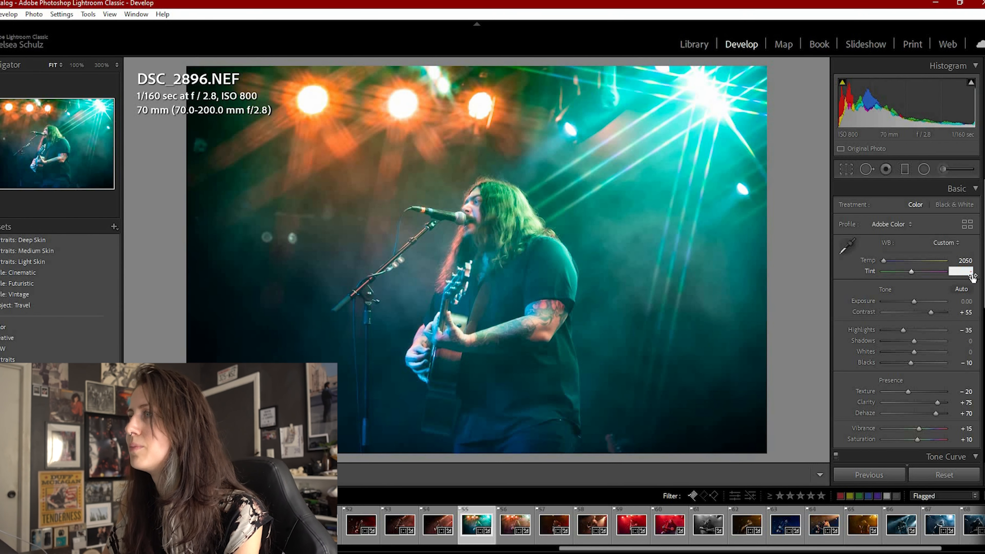
key("Return")
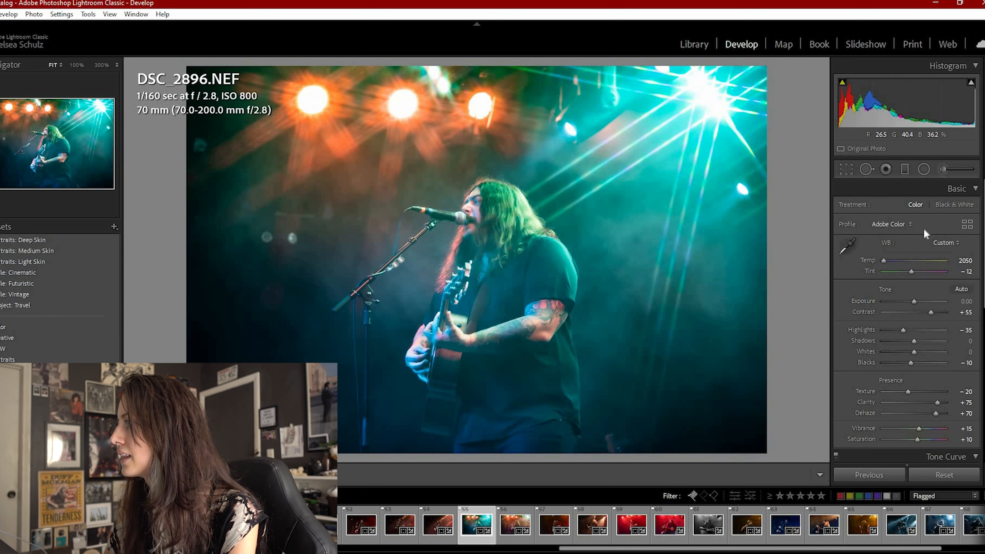
Set the white balance Temp to 2100 and check the singer's face at 100%
left_click(884, 260)
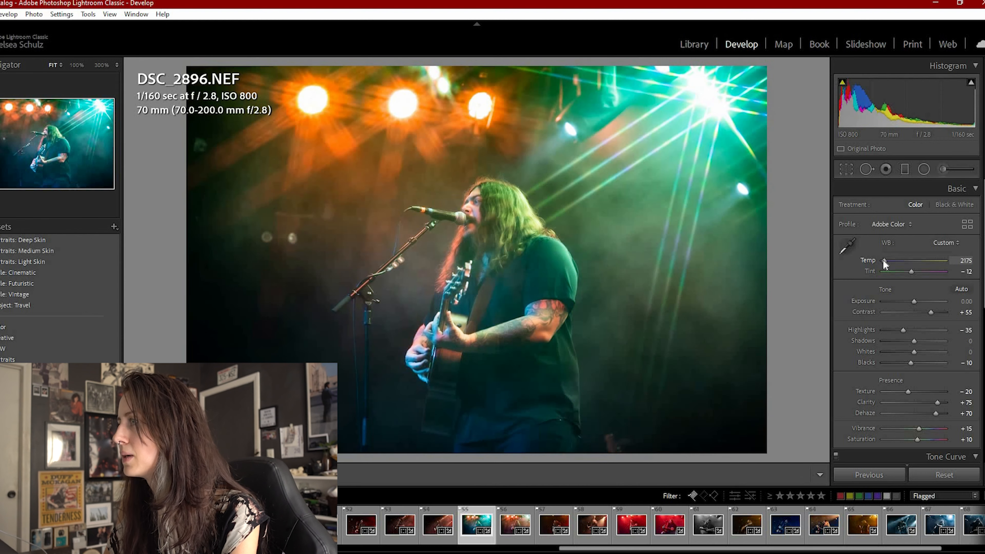
left_click_drag(884, 261, 882, 261)
left_click(469, 217)
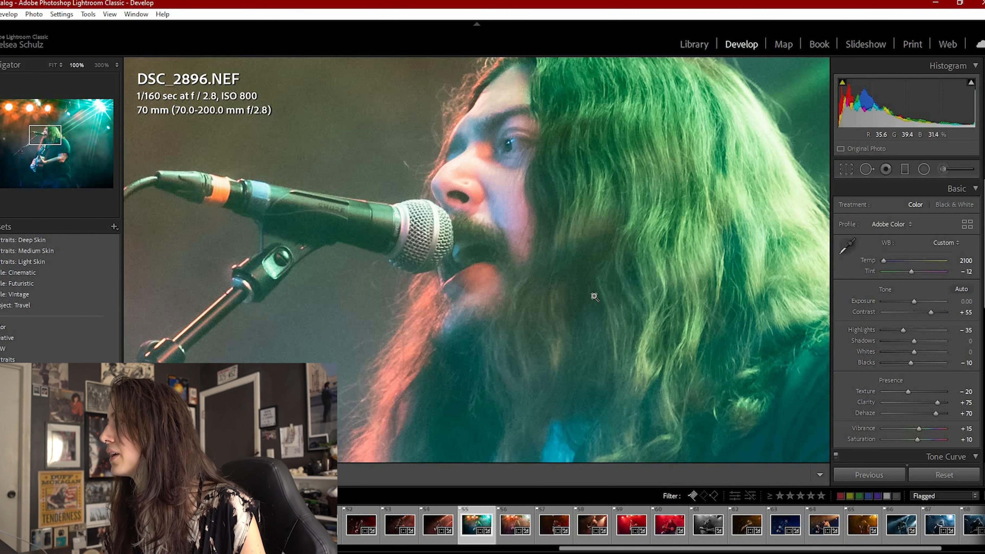
left_click(582, 283)
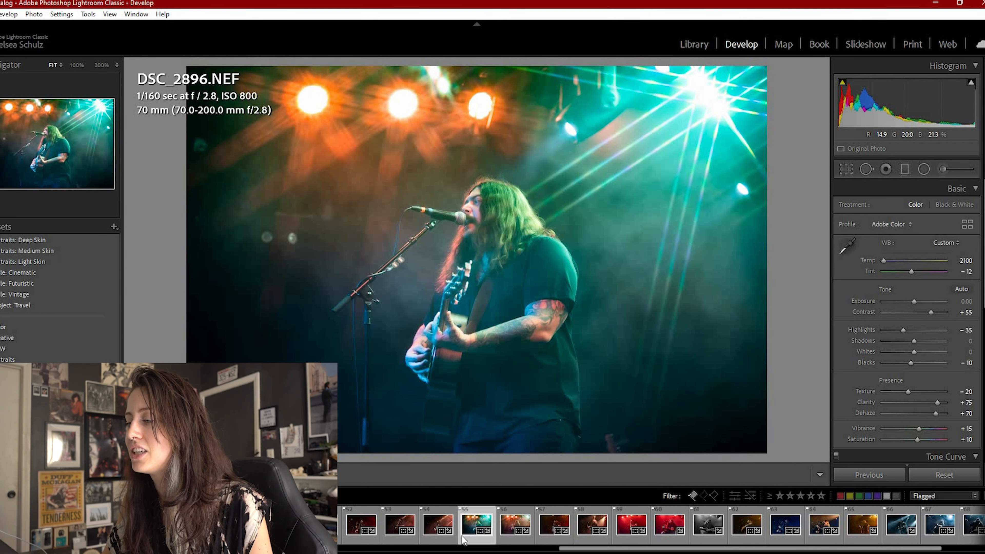
Create a virtual copy of DSC_2896.NEF and reset all develop settings on the copy
right_click(510, 509)
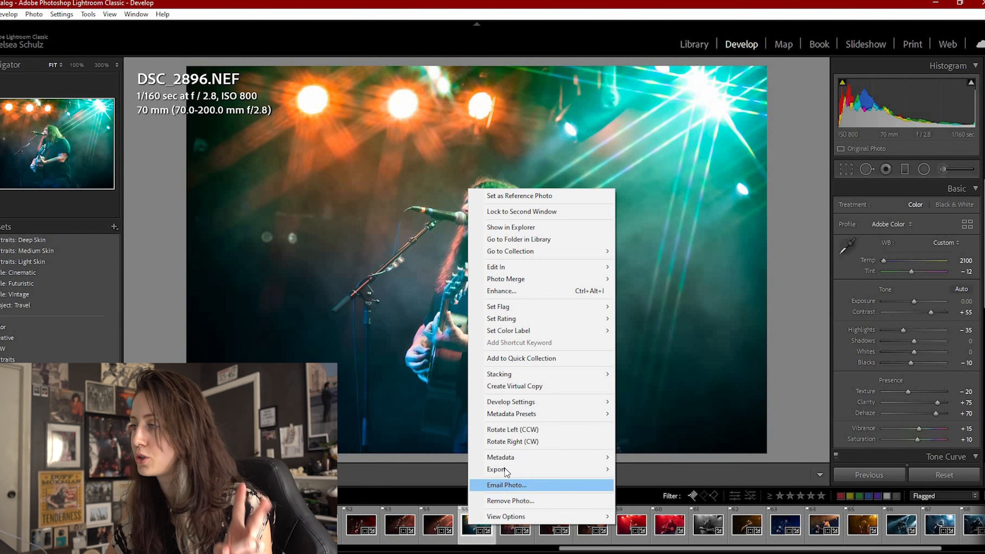
mouse_move(504, 470)
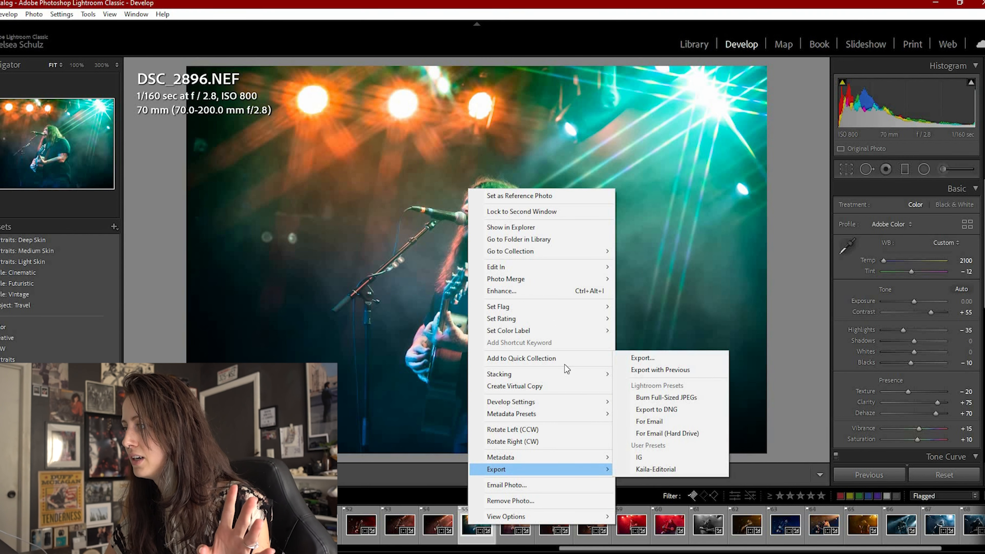
left_click(551, 386)
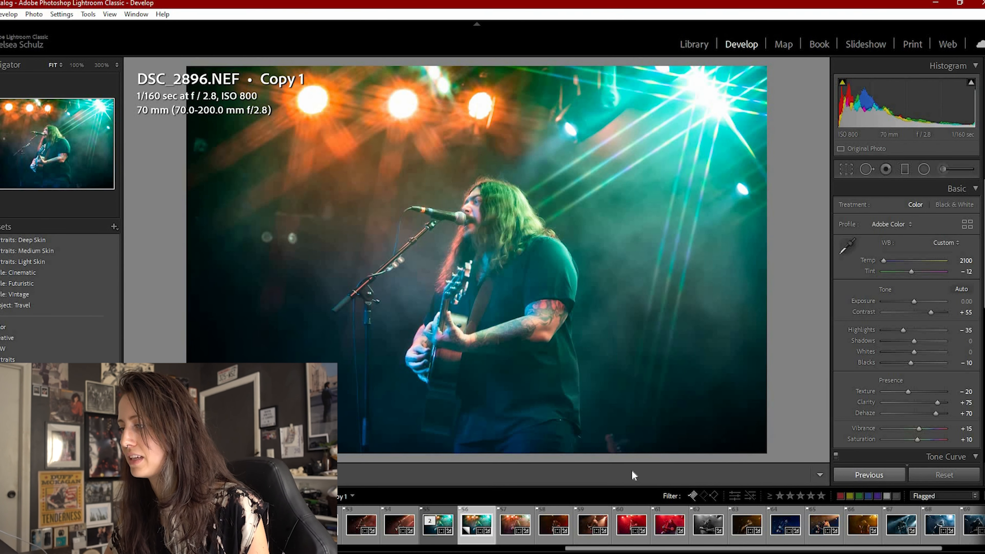
left_click(923, 473)
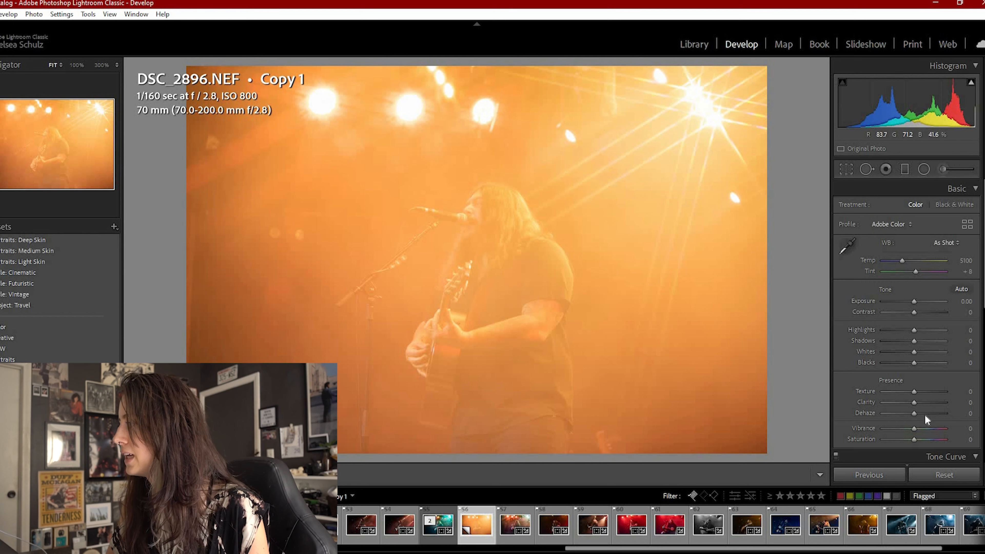
Set the copy's Clarity and Dehaze to +80 and sample a neutral for a white balance of Temp 2000 and Tint -17
left_click(971, 402)
type("80")
key("Tab")
type("80")
key("Return")
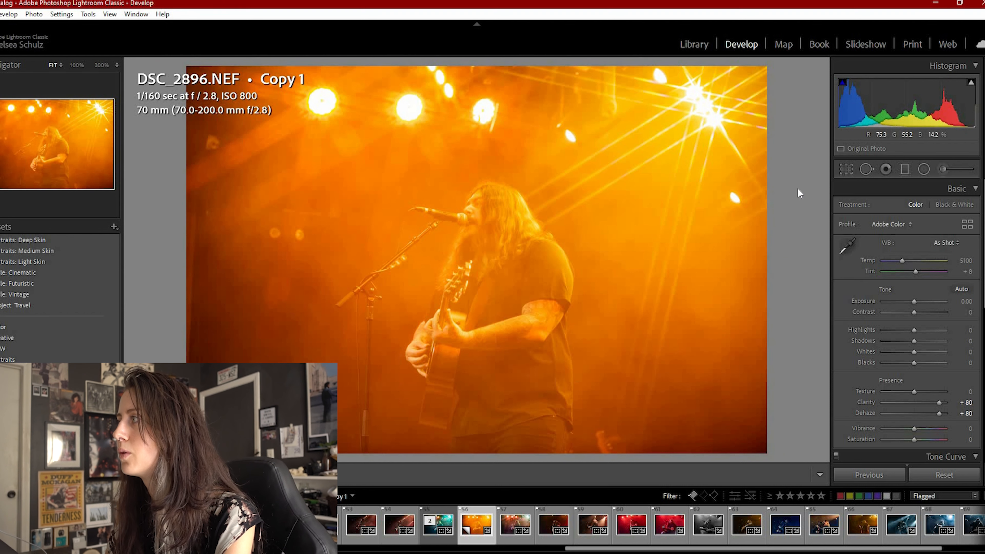
left_click(845, 247)
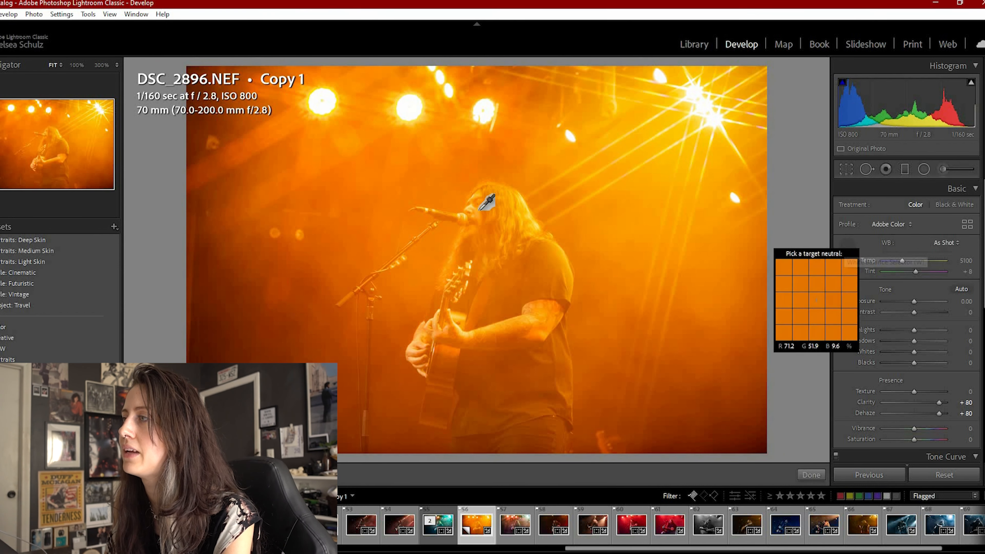
left_click(178, 192)
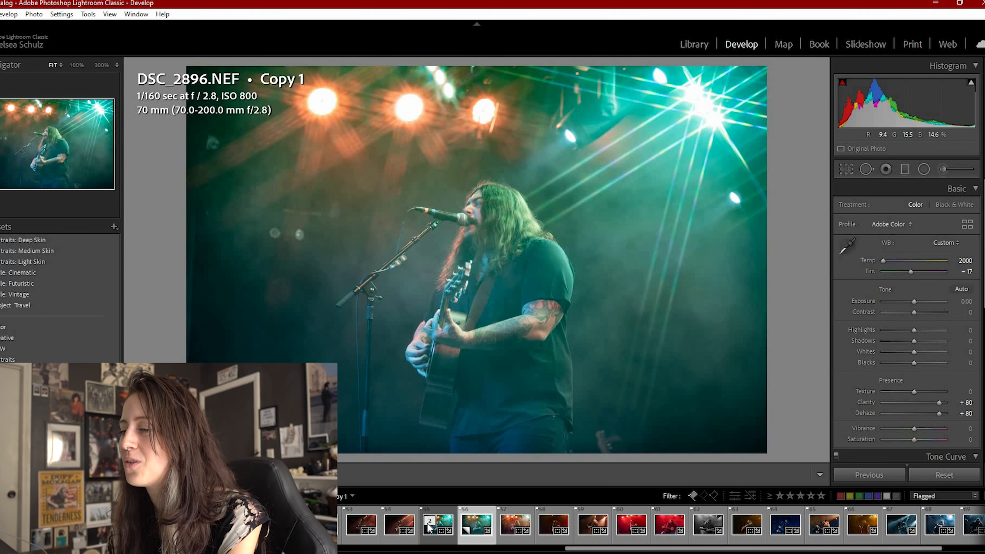
Compare the full edit of DSC_2896.NEF with its virtual copy and with the unedited original in a before/after view
left_click(429, 531)
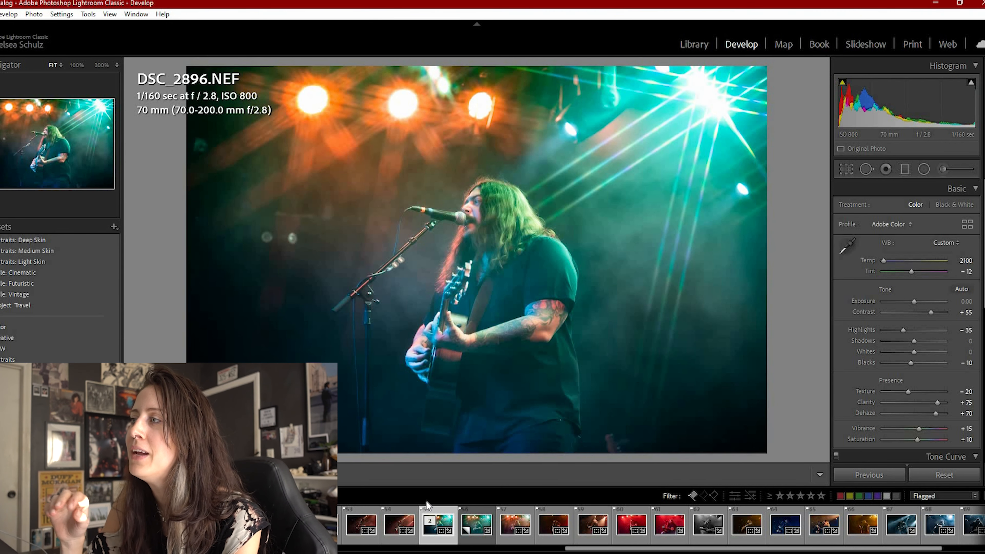
key("Right")
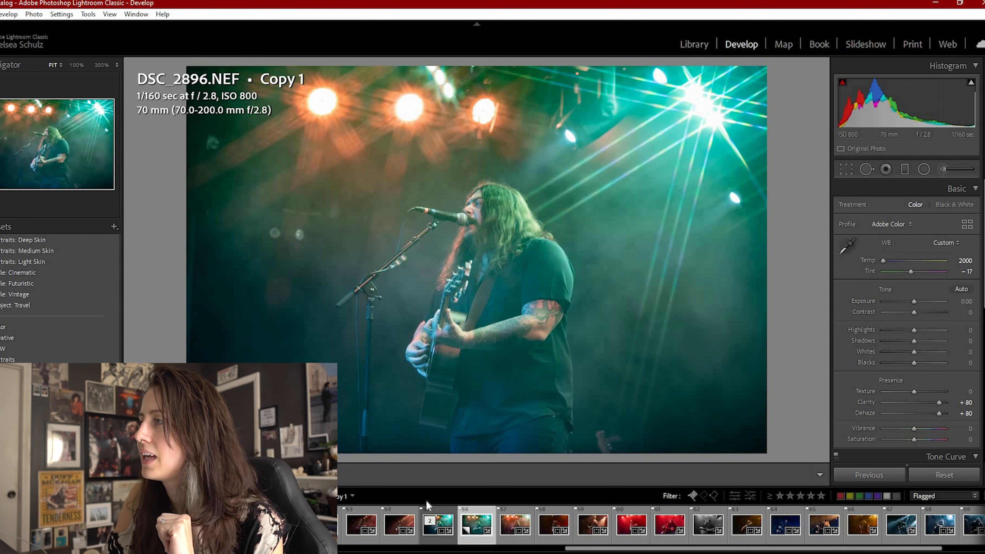
key("Left")
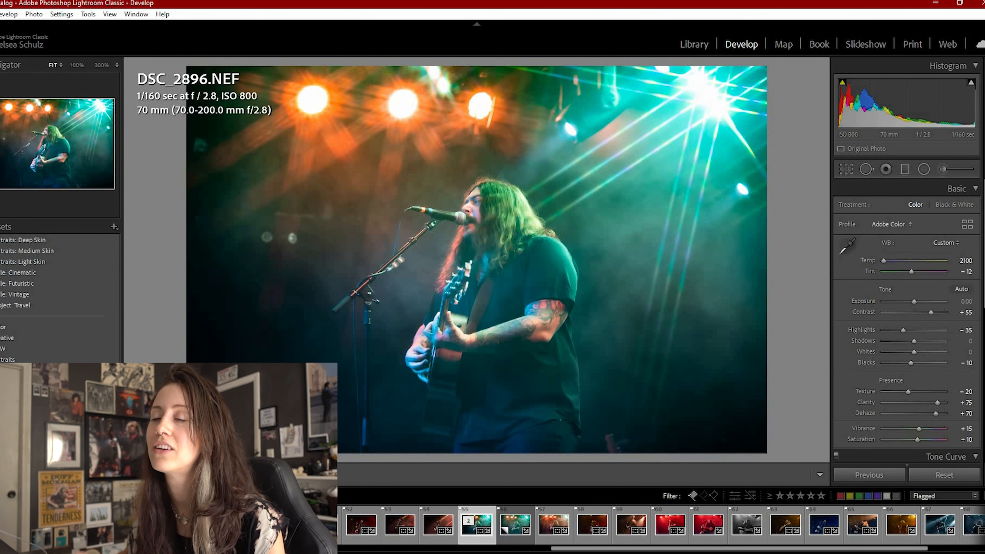
key("y")
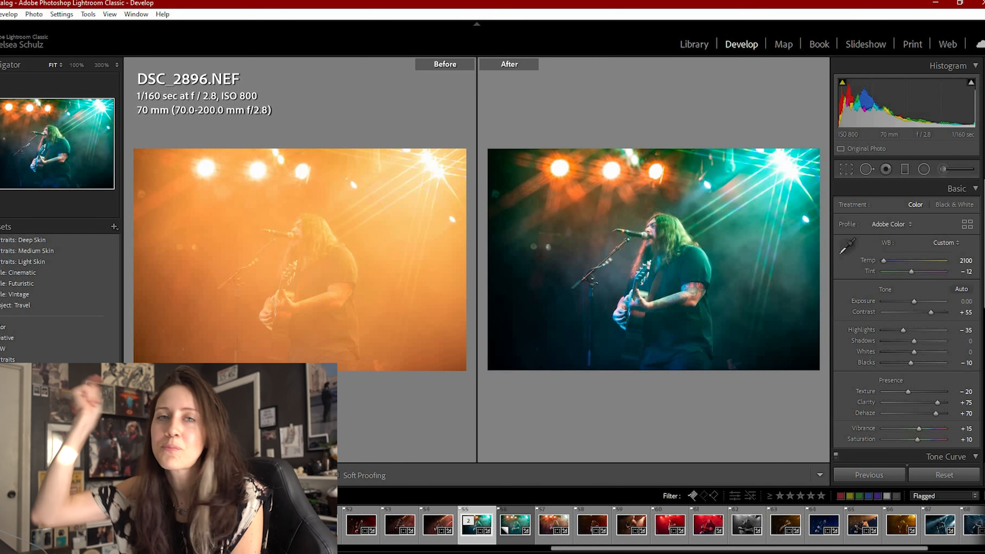
key("y")
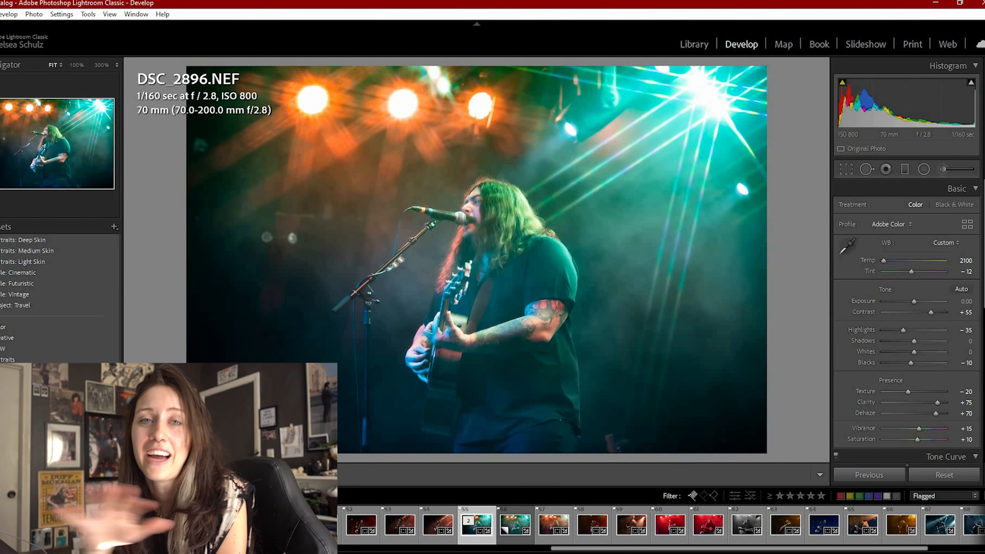